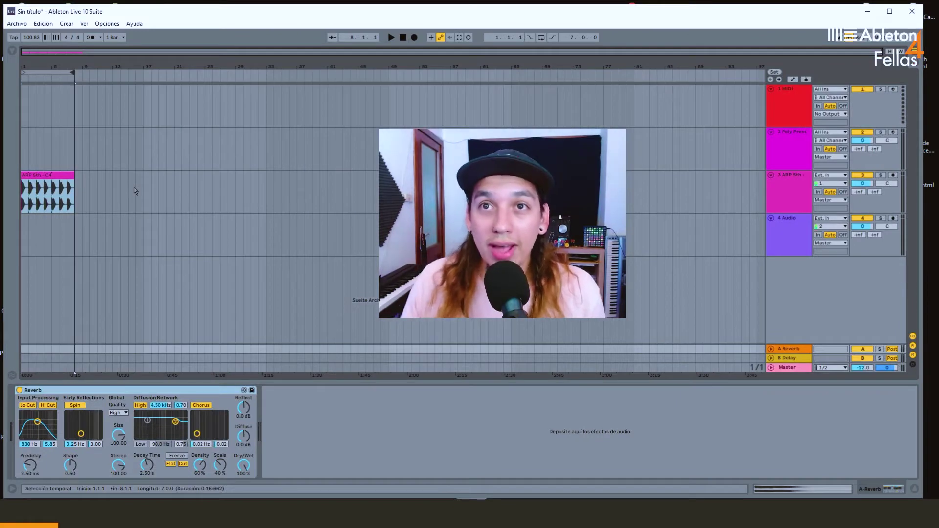
# Step: Zoom in on the arrangement timeline, switch to the Session View and select the ARP 5th - C4 clip
pyautogui.moveTo(49, 65); pyautogui.dragTo(54, 115)
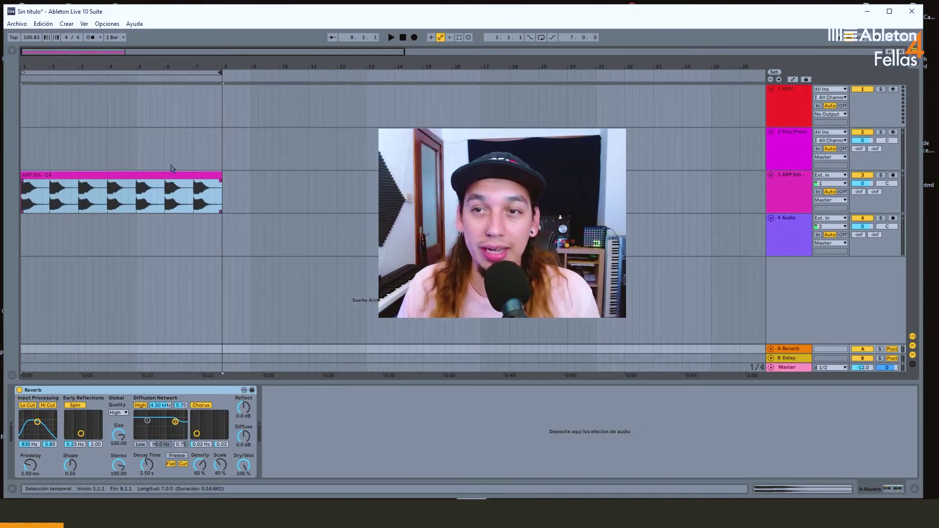
pyautogui.press('Tab')
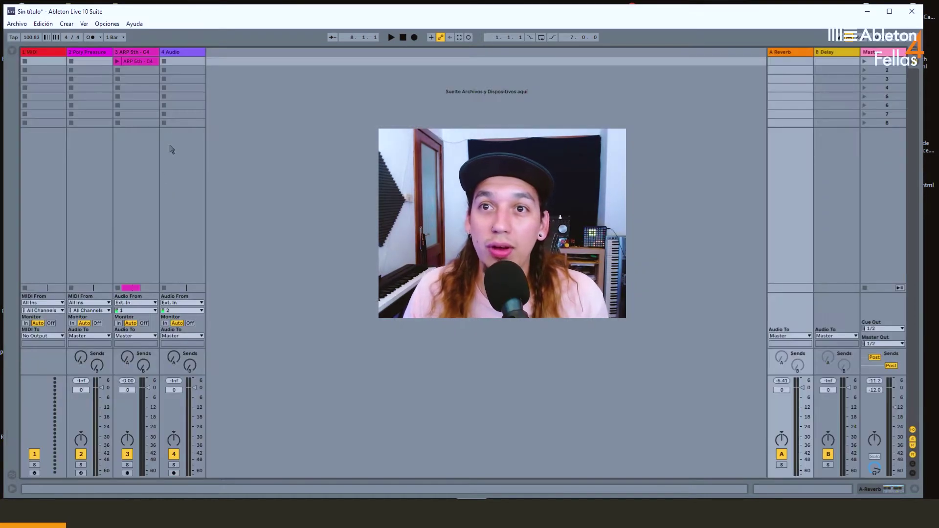
pyautogui.doubleClick(139, 61)
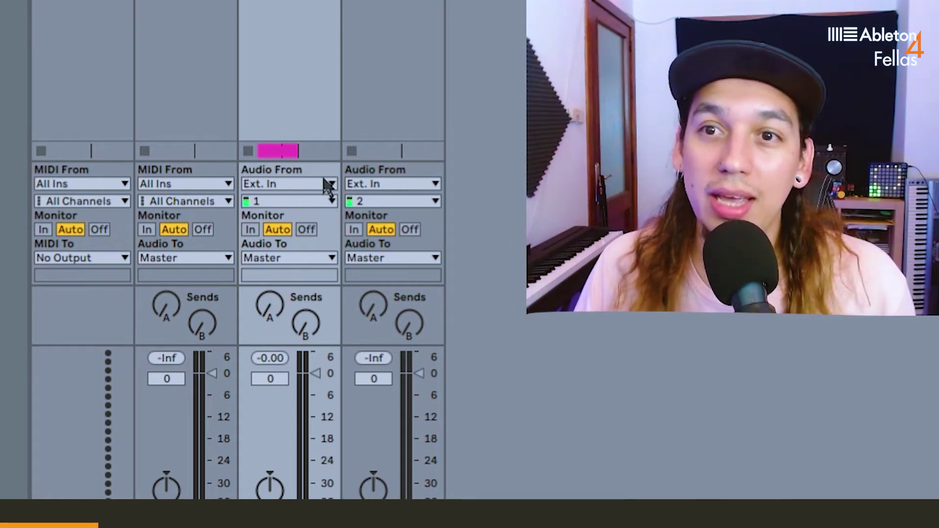
# Step: Examine the available audio input sources and input channels of the ARP 5th - C4 audio track
pyautogui.click(261, 185)
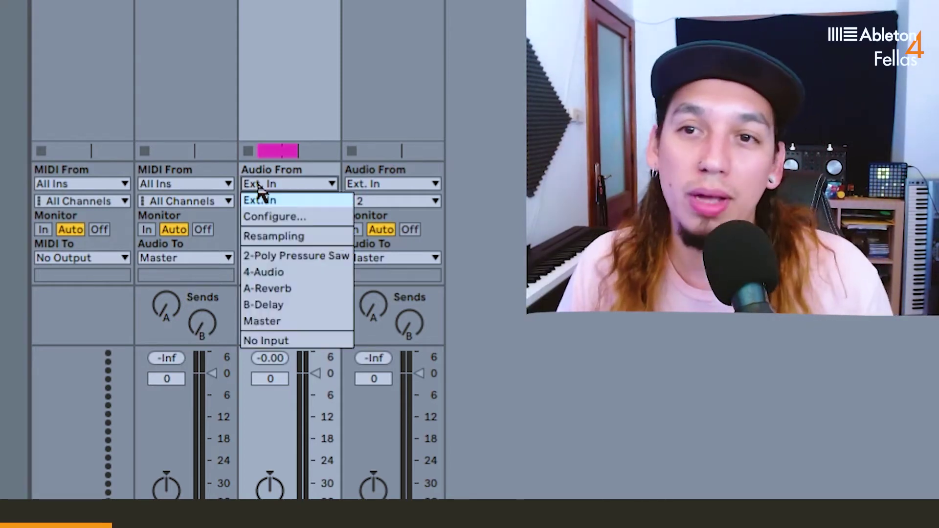
pyautogui.click(259, 188)
pyautogui.click(320, 202)
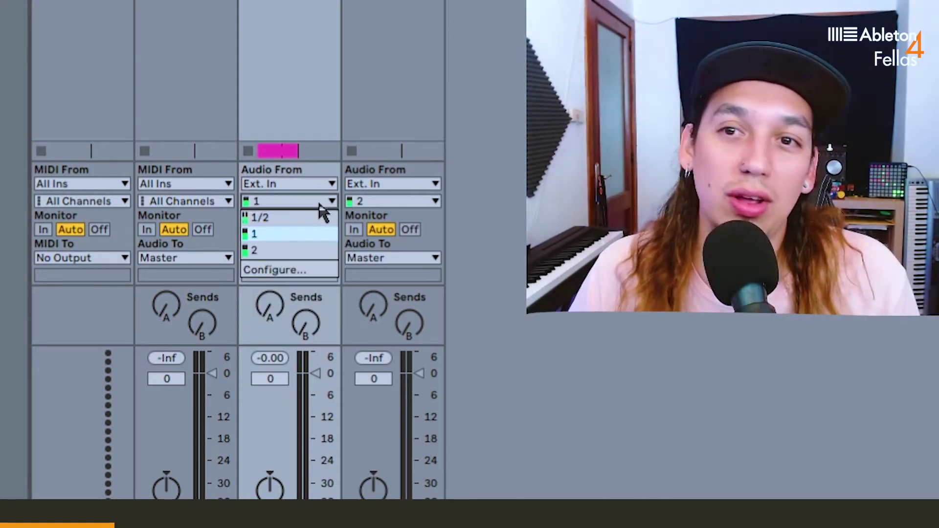
pyautogui.click(298, 167)
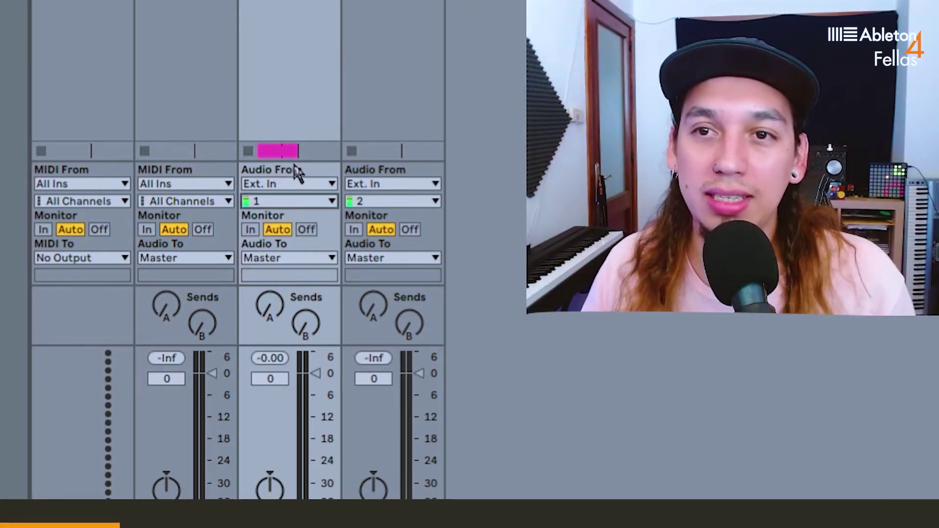
pyautogui.click(295, 203)
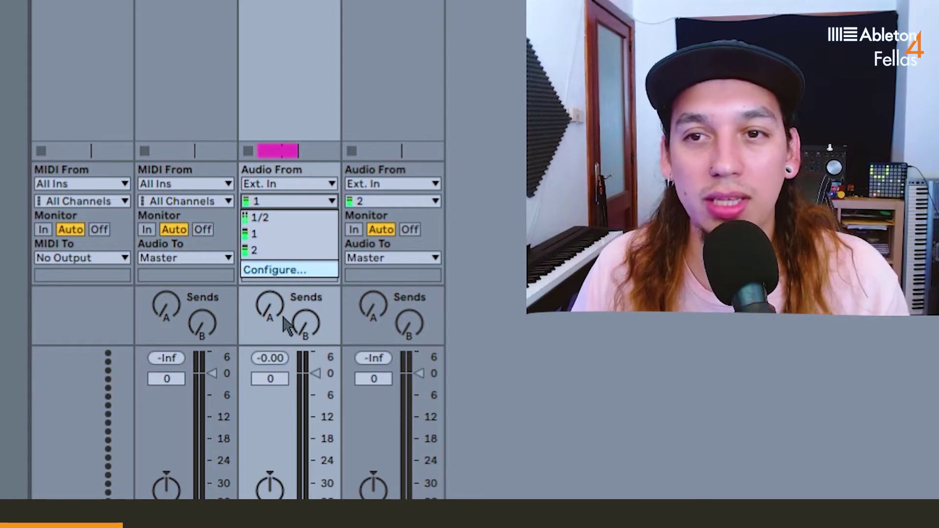
pyautogui.click(307, 181)
pyautogui.click(304, 185)
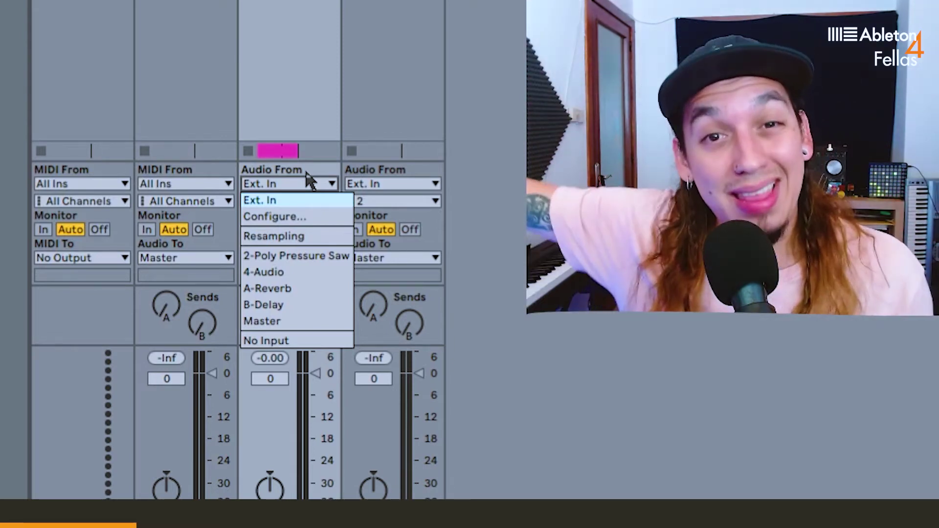
pyautogui.click(257, 202)
pyautogui.click(257, 203)
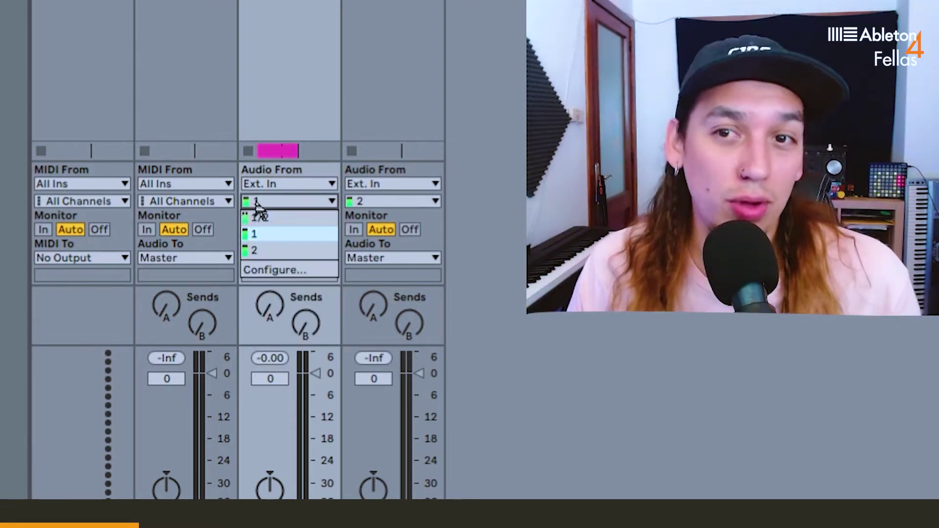
pyautogui.click(318, 202)
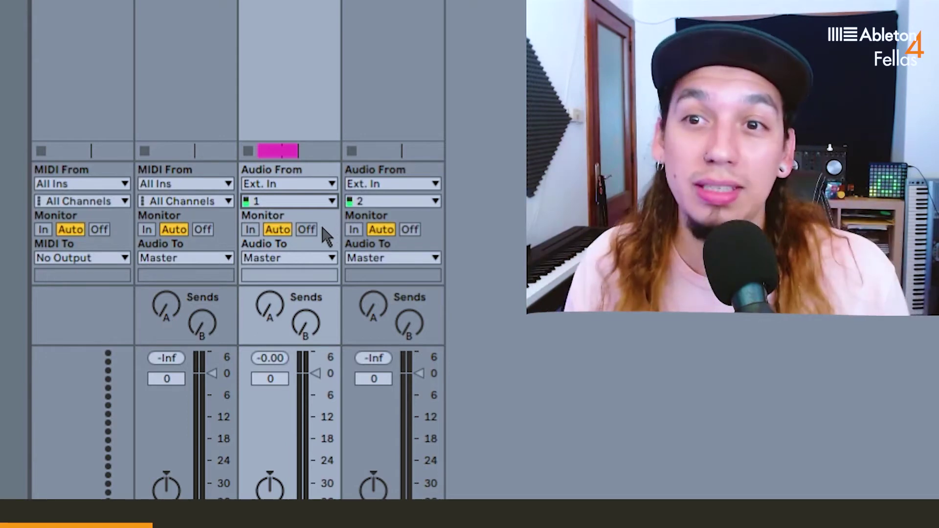
# Step: Try the Off, Auto and In monitoring modes on the ARP 5th - C4 track, finishing on Auto
pyautogui.click(308, 231)
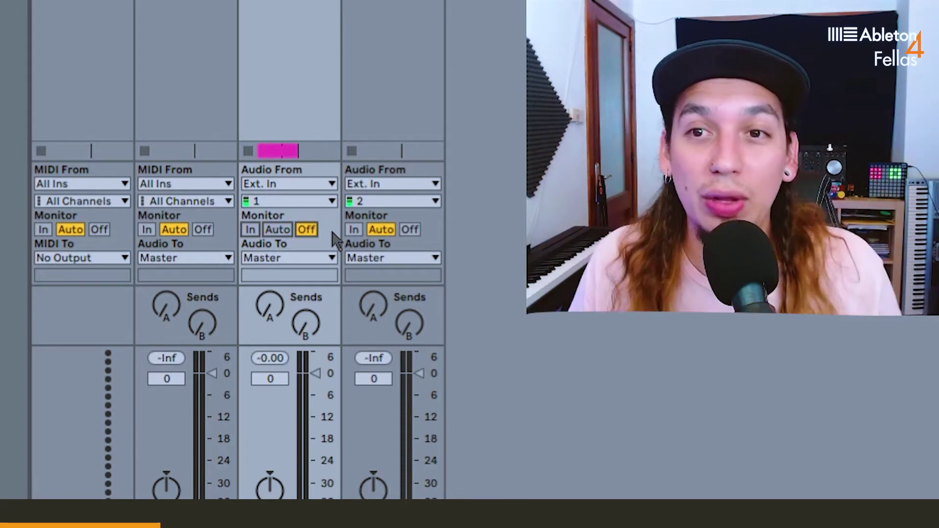
pyautogui.click(287, 232)
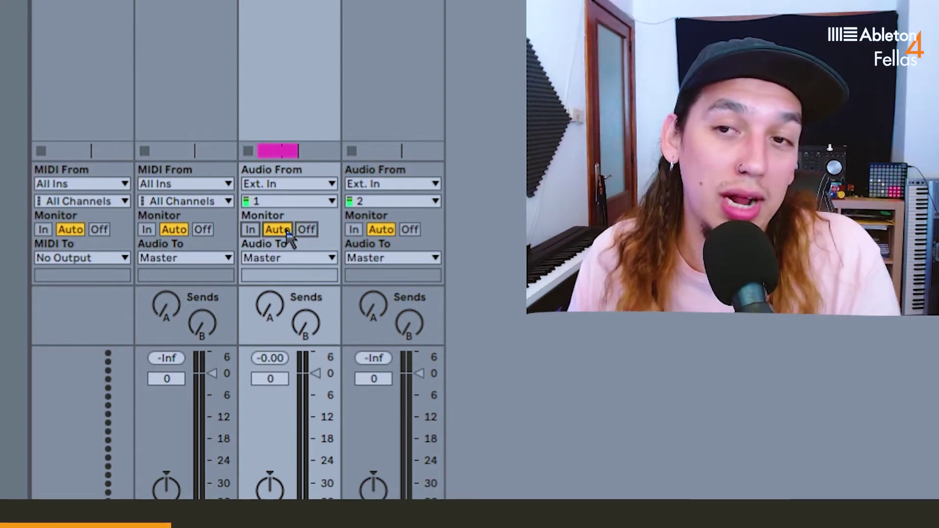
pyautogui.click(251, 230)
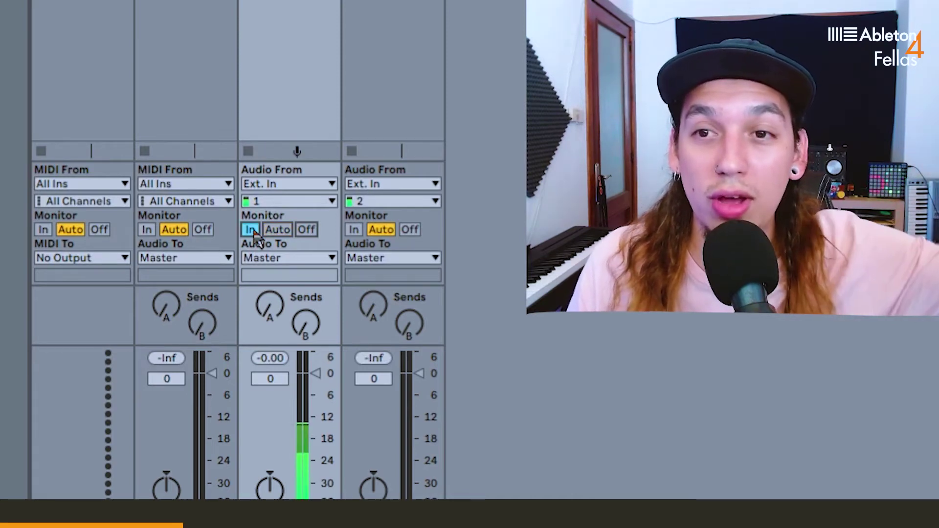
pyautogui.click(279, 232)
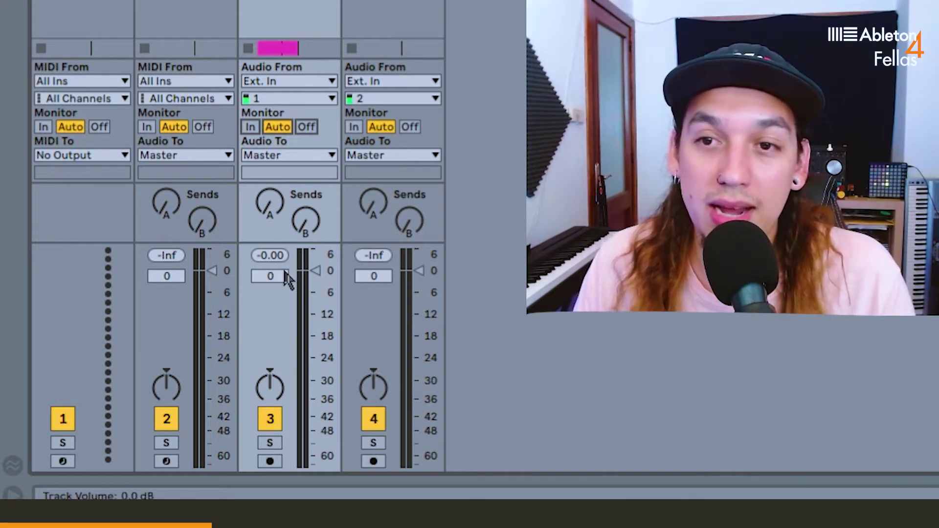
# Step: Widen the ARP 5th - C4 track and try its volume and panning, resetting them to 0 dB and centre
pyautogui.moveTo(320, 274)
pyautogui.mouseDown()
pyautogui.moveTo(316, 367)
pyautogui.moveTo(316, 283)
pyautogui.mouseUp()
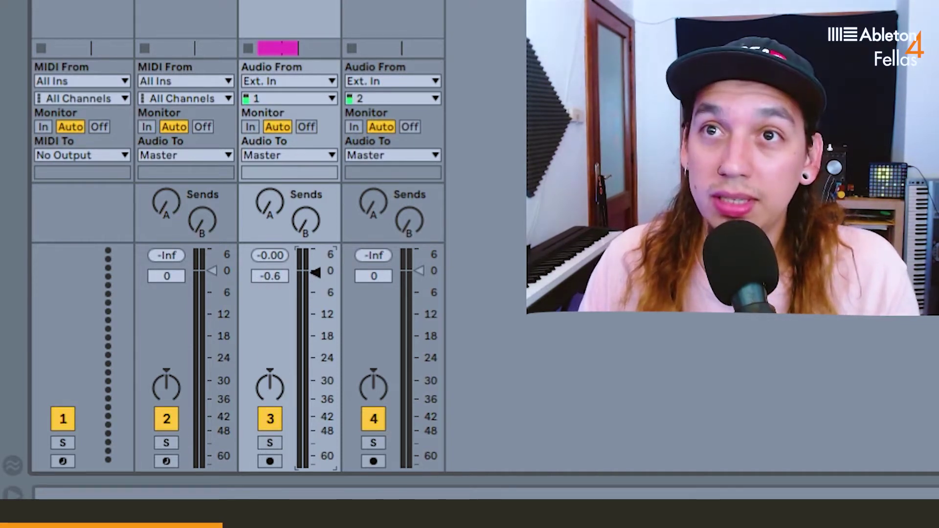
pyautogui.moveTo(342, 1); pyautogui.dragTo(403, 1)
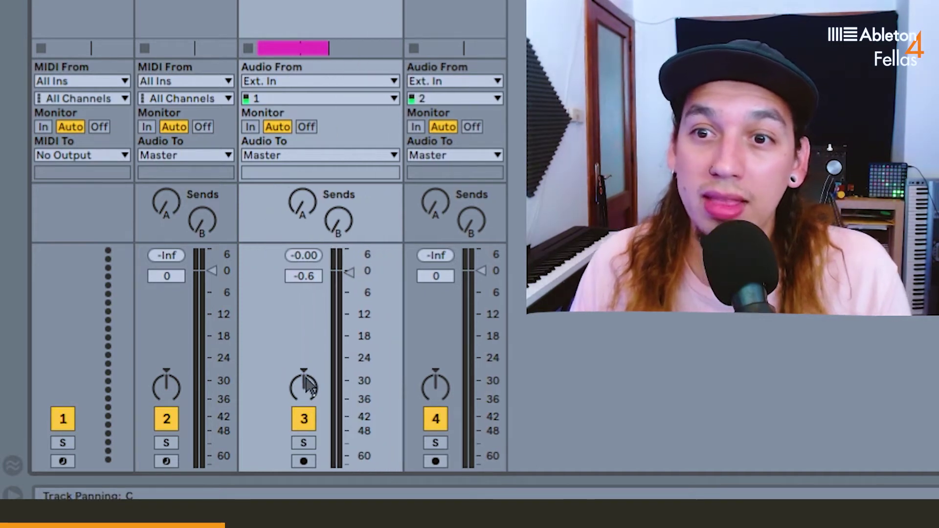
pyautogui.moveTo(306, 387); pyautogui.dragTo(303, 426)
pyautogui.doubleClick(306, 381)
pyautogui.moveTo(305, 387); pyautogui.dragTo(305, 328)
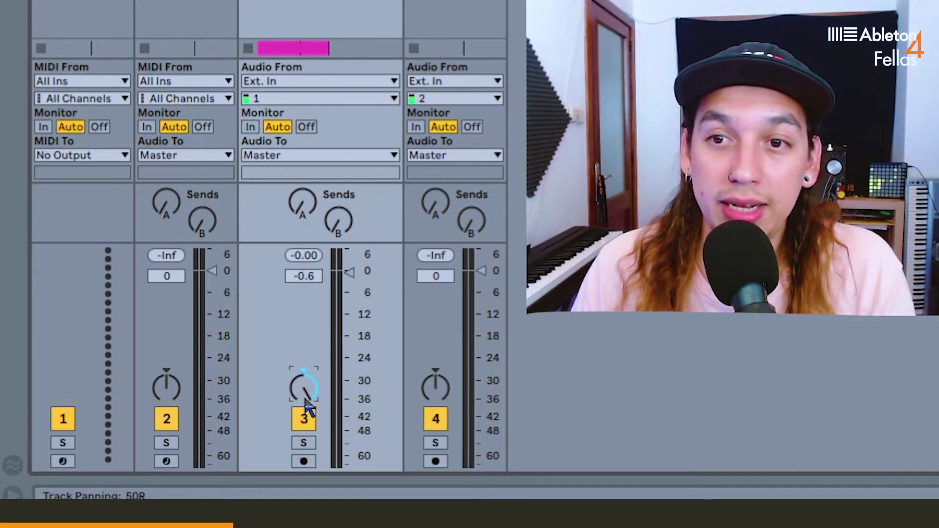
pyautogui.doubleClick(304, 393)
pyautogui.moveTo(353, 270); pyautogui.dragTo(349, 378)
pyautogui.doubleClick(351, 381)
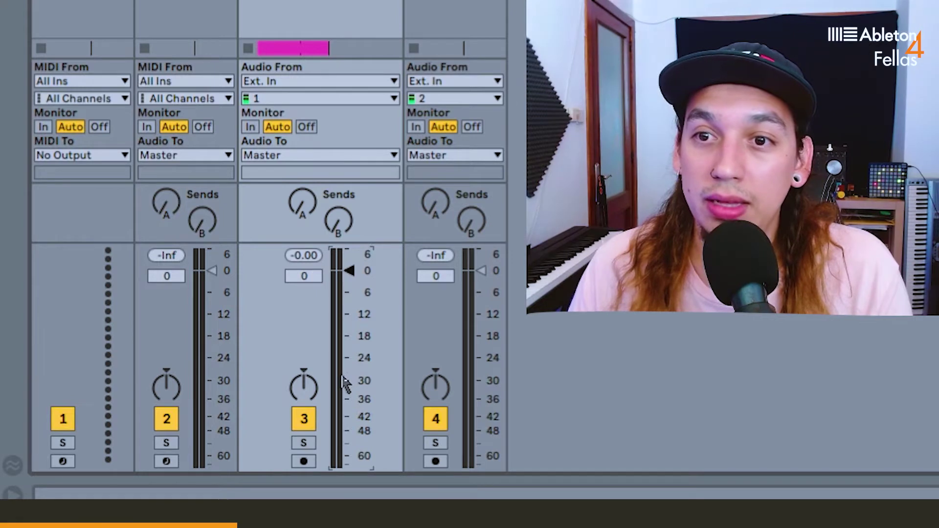
# Step: Try mute and solo on the ARP 5th - C4 track and record arming on track 2, switching each back
pyautogui.click(309, 425)
pyautogui.click(309, 425)
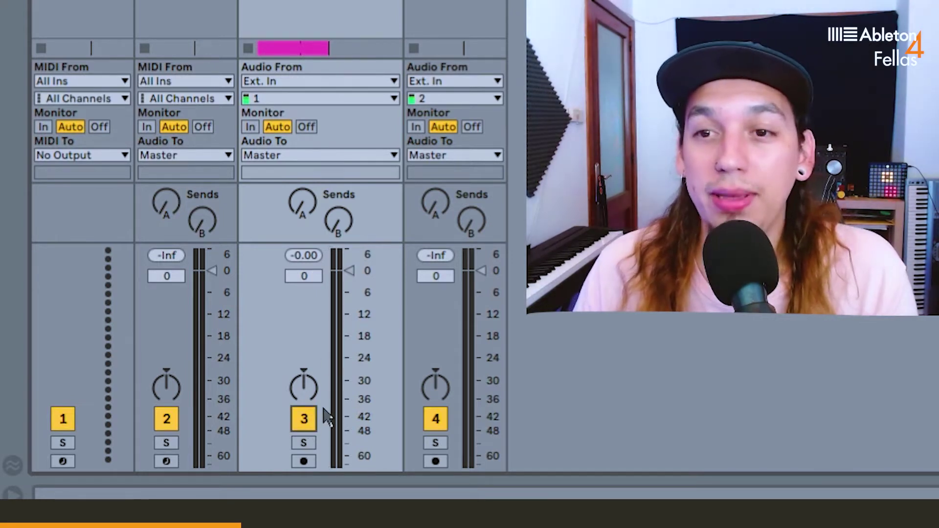
pyautogui.click(304, 443)
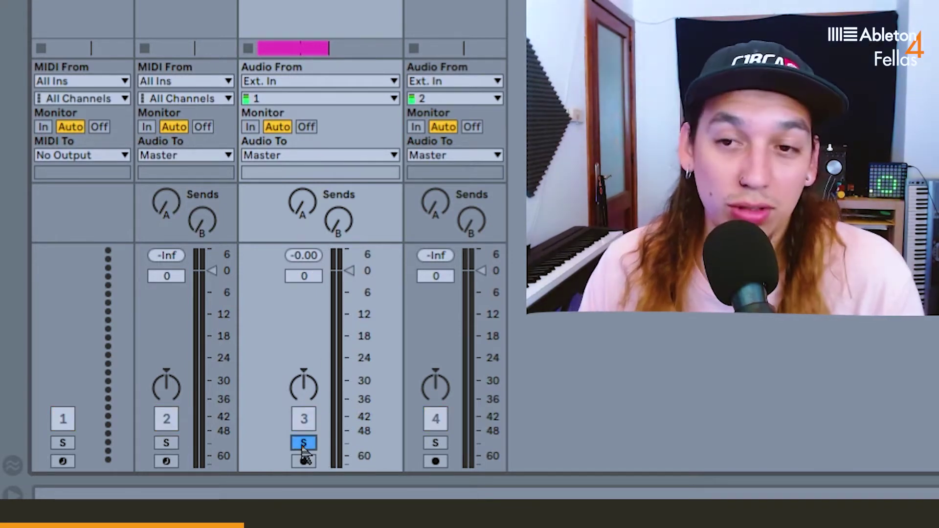
pyautogui.click(304, 447)
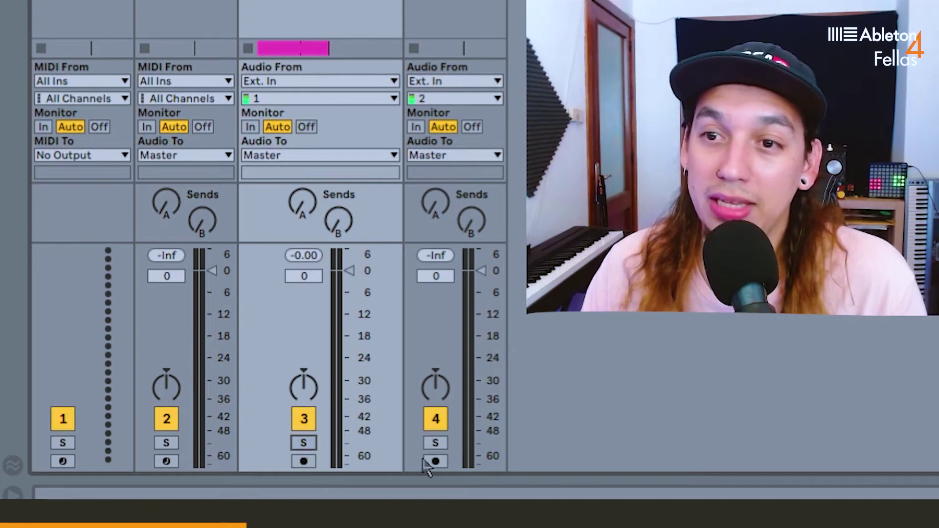
pyautogui.click(167, 461)
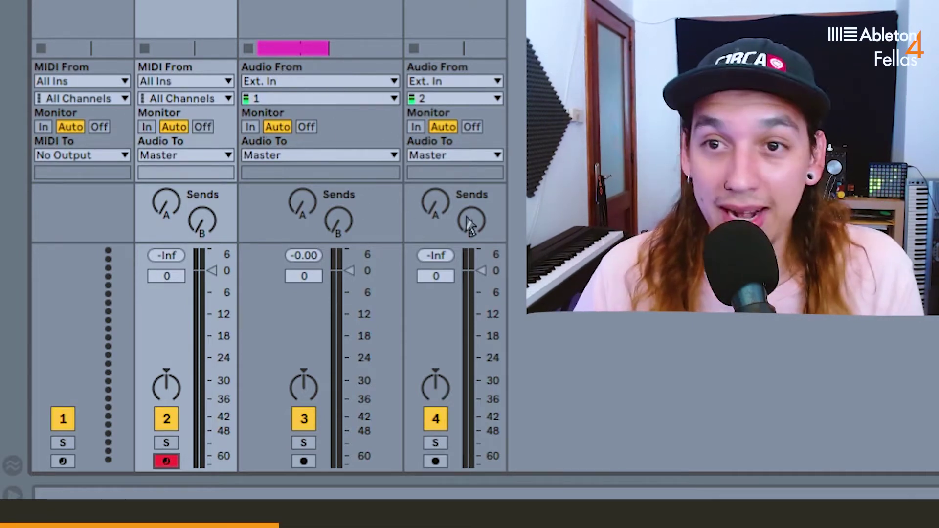
pyautogui.click(166, 461)
# Step: Widen the Poly Pressure Saw and MIDI tracks, and show the instrument loaded on the Poly Pressure Saw track
pyautogui.moveTo(114, 52); pyautogui.dragTo(140, 54)
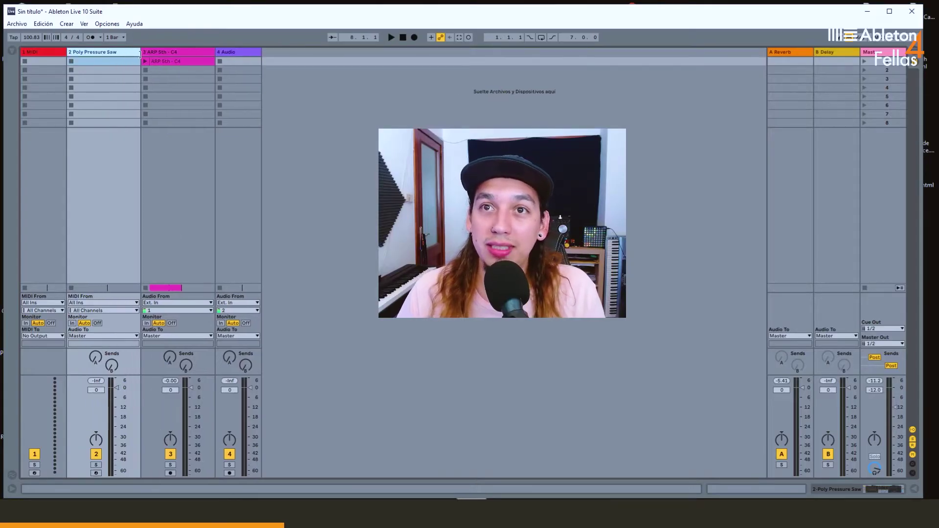
pyautogui.moveTo(62, 51); pyautogui.dragTo(70, 51)
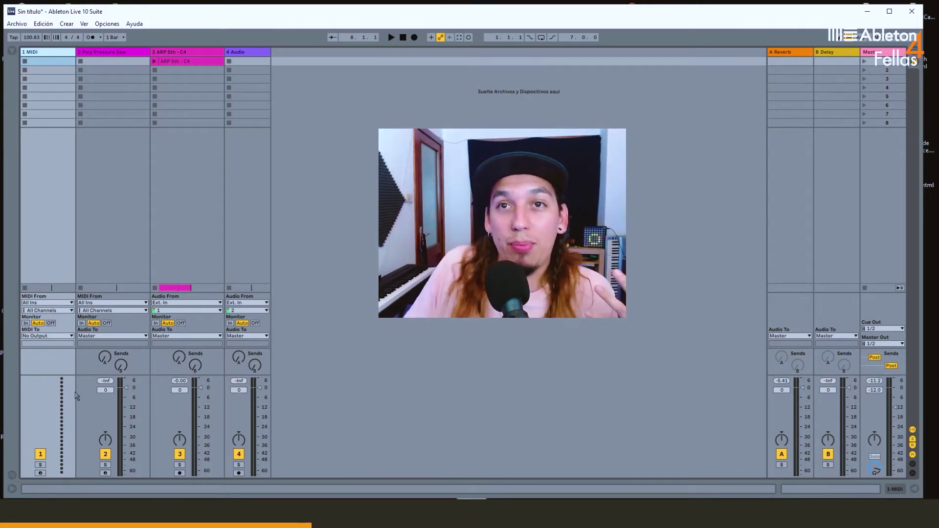
pyautogui.click(126, 53)
pyautogui.doubleClick(122, 53)
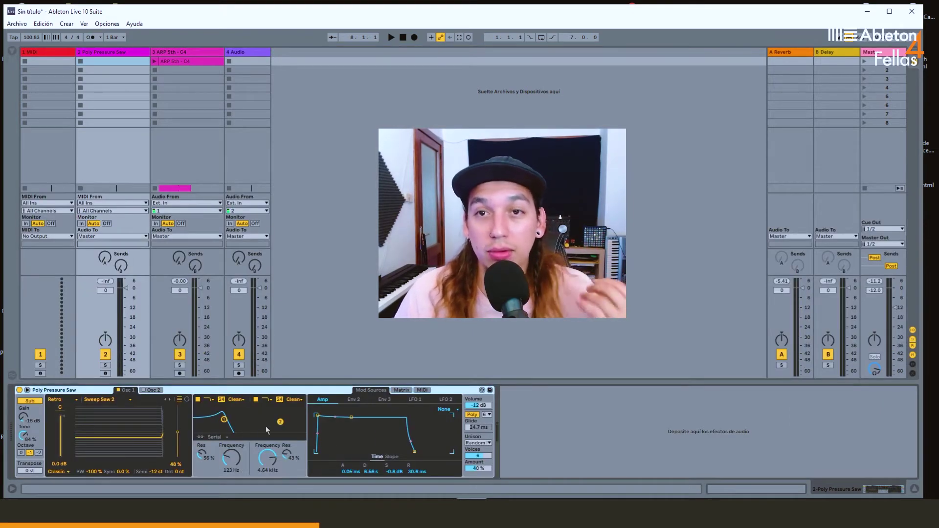
pyautogui.click(12, 50)
pyautogui.click(12, 50)
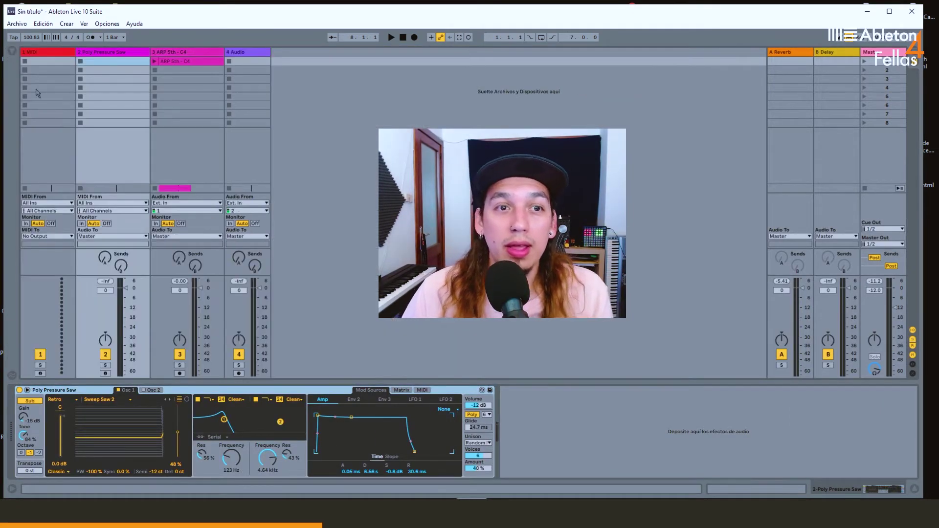
# Step: Arm the Poly Pressure Saw track for recording and examine its MIDI input and audio output options
pyautogui.click(105, 374)
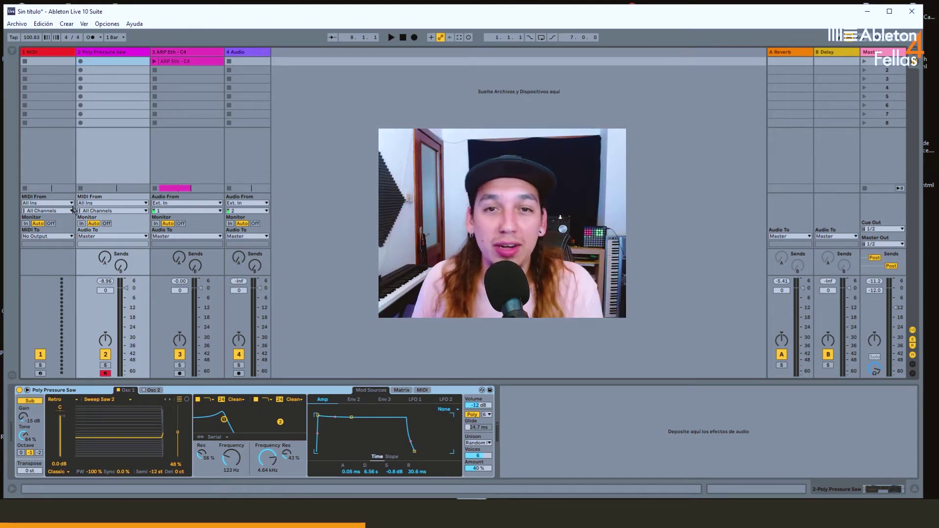
pyautogui.click(111, 203)
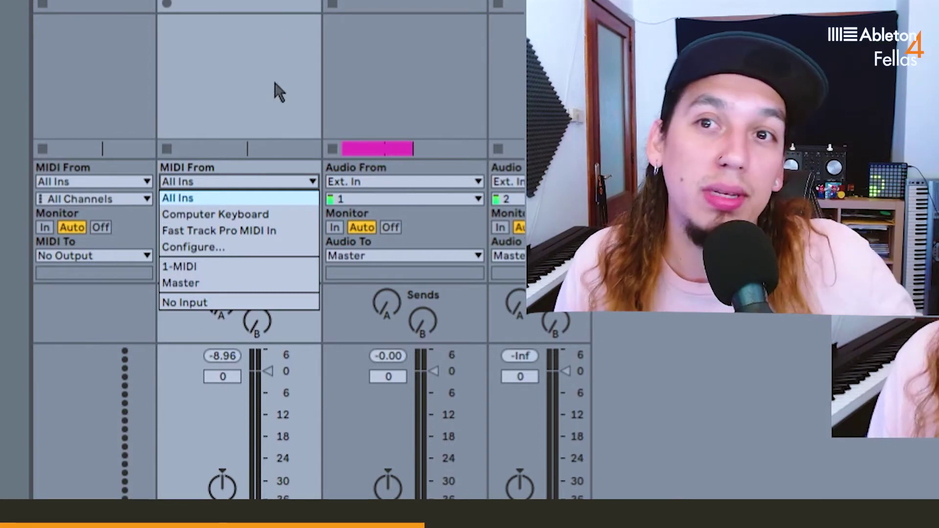
pyautogui.click(121, 203)
pyautogui.click(121, 205)
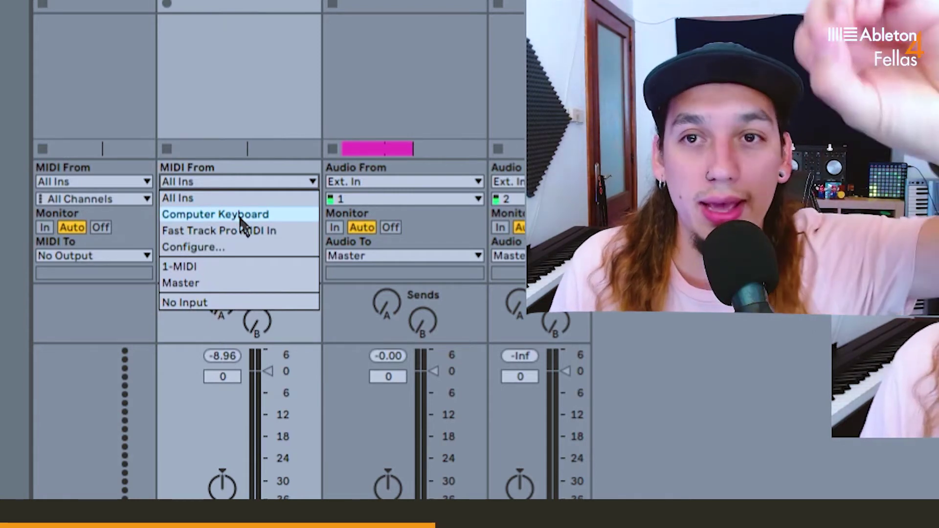
pyautogui.press('Escape')
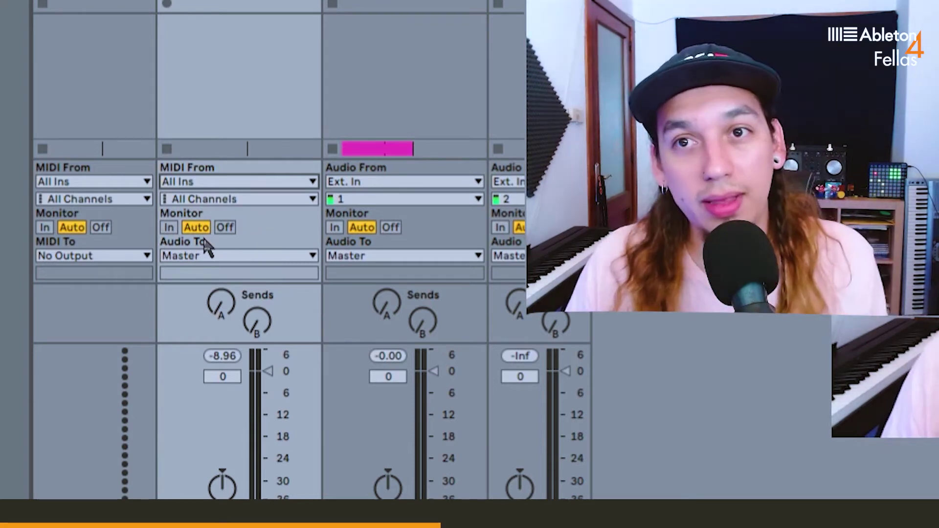
pyautogui.click(312, 255)
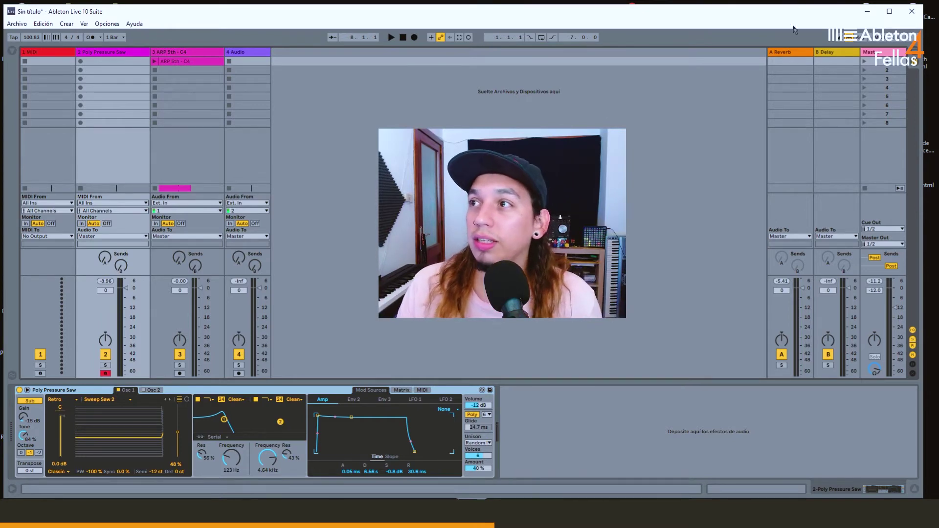
# Step: Examine the effect devices on the Delay and Reverb return tracks
pyautogui.click(834, 53)
pyautogui.click(806, 54)
pyautogui.click(827, 54)
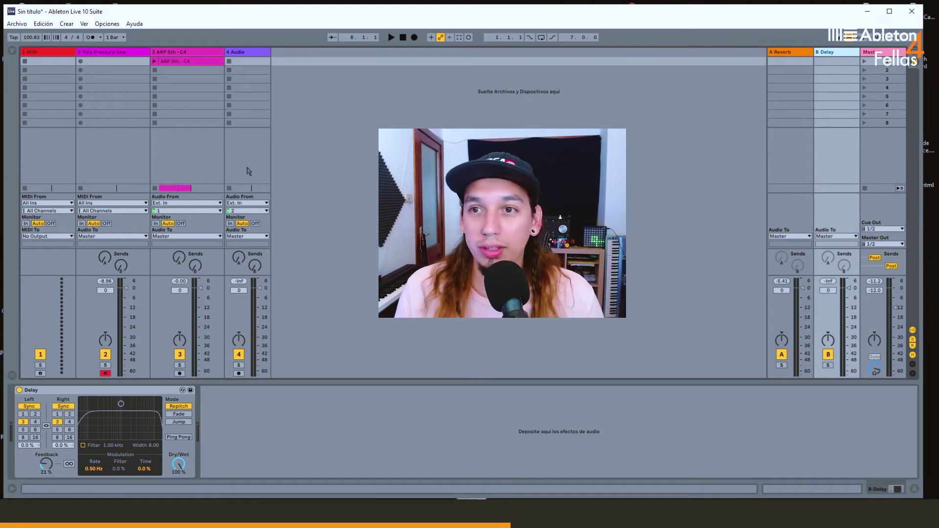
pyautogui.click(798, 51)
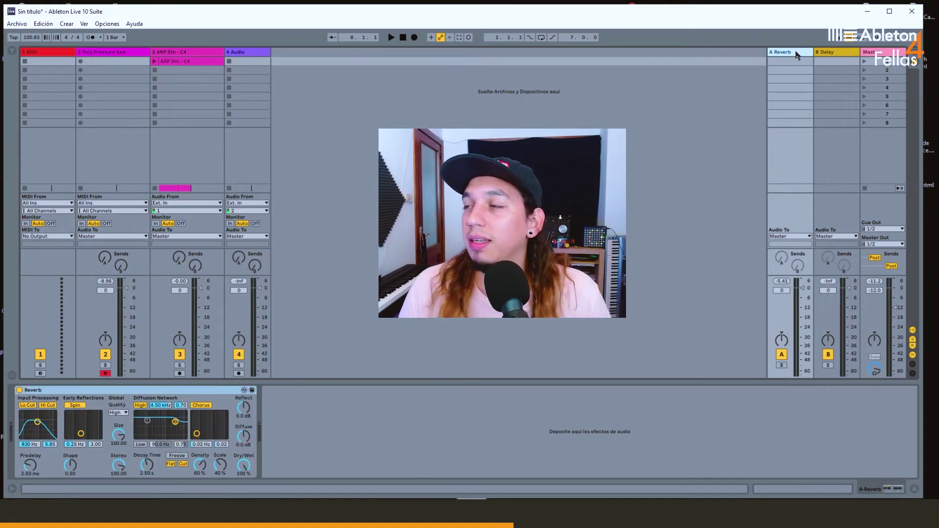
# Step: Show the devices of the ARP 5th - C4 track and select its Reverb effect
pyautogui.click(186, 52)
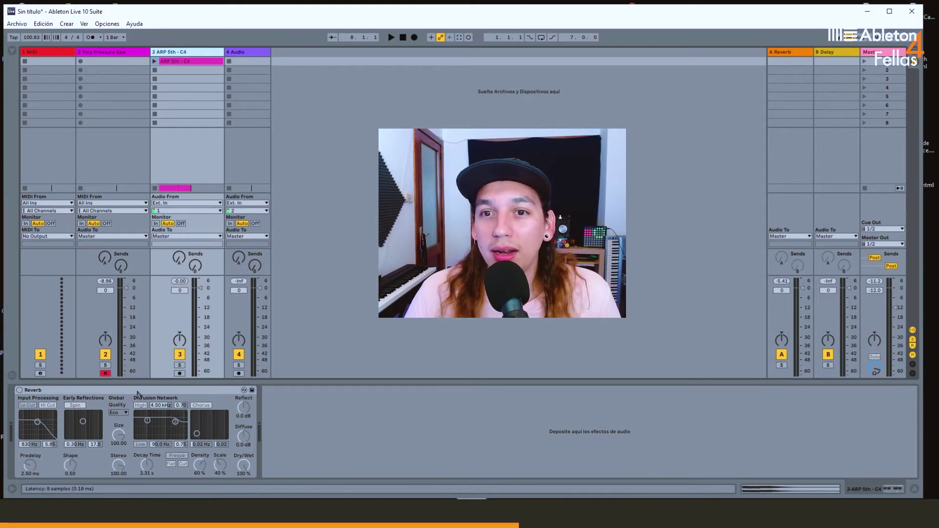
pyautogui.click(81, 391)
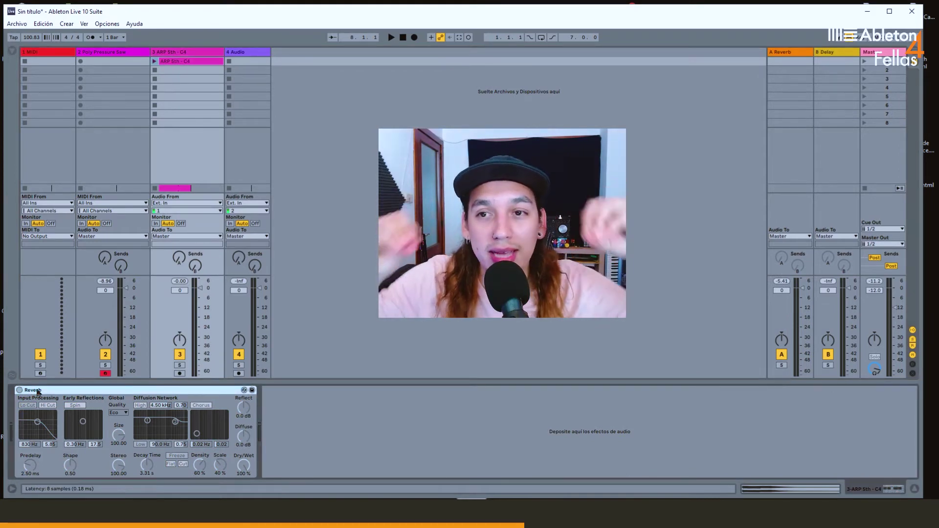
# Step: Launch the ARP 5th - C4 clip and lower the master volume to -19.0 dB
pyautogui.click(792, 53)
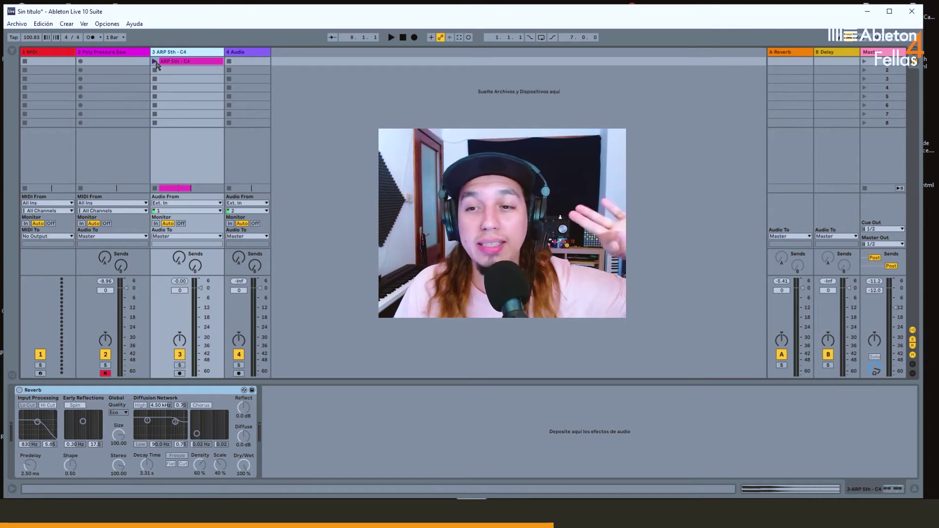
pyautogui.click(155, 62)
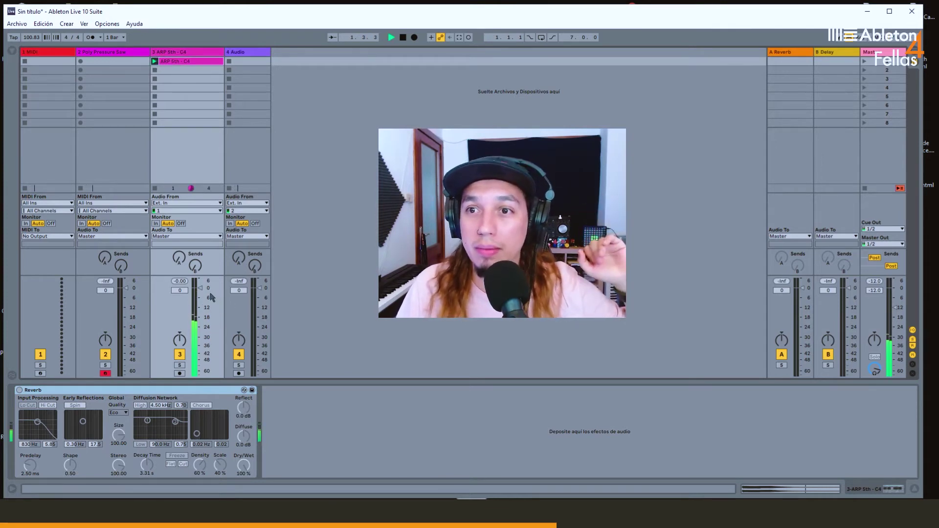
pyautogui.moveTo(896, 307); pyautogui.dragTo(895, 321)
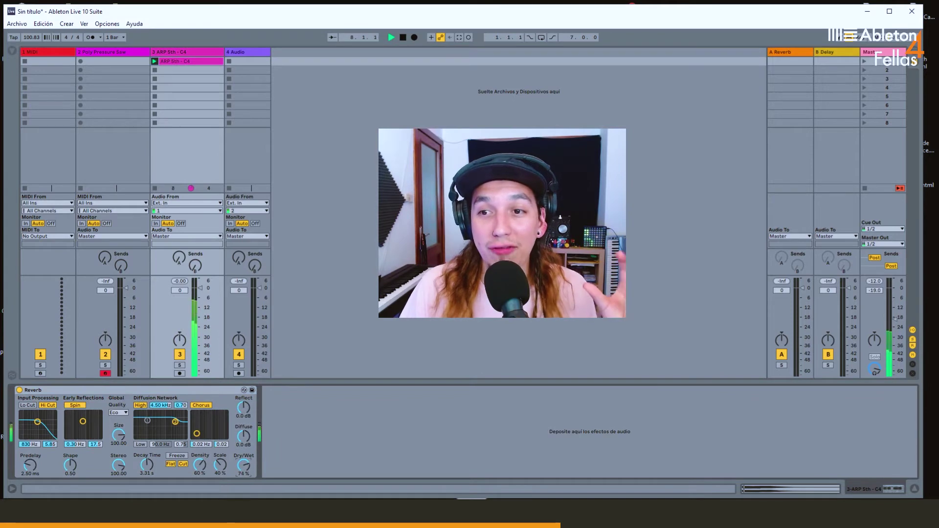
# Step: Set the ARP track's Reverb to 100 % dry/wet, 3.79 s decay time and 65 % density, and switch the effect off
pyautogui.moveTo(247, 464); pyautogui.dragTo(248, 455)
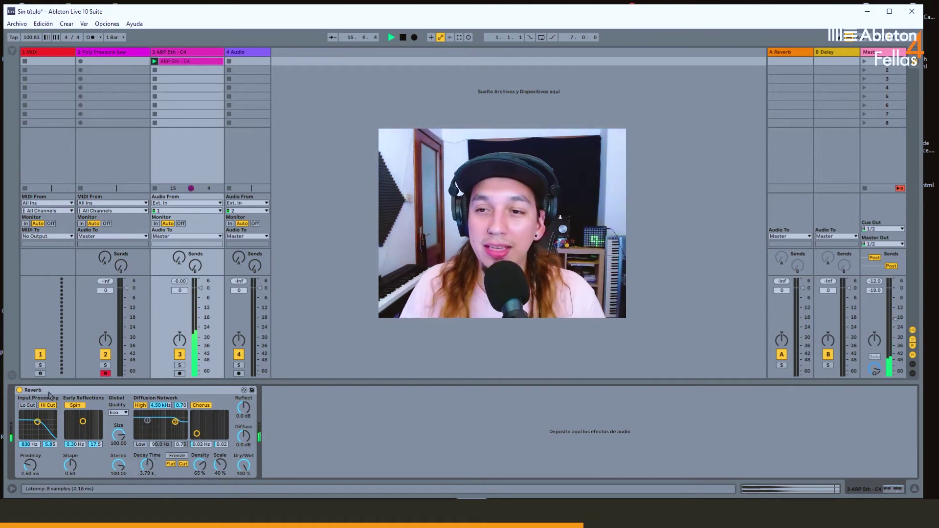
pyautogui.click(20, 390)
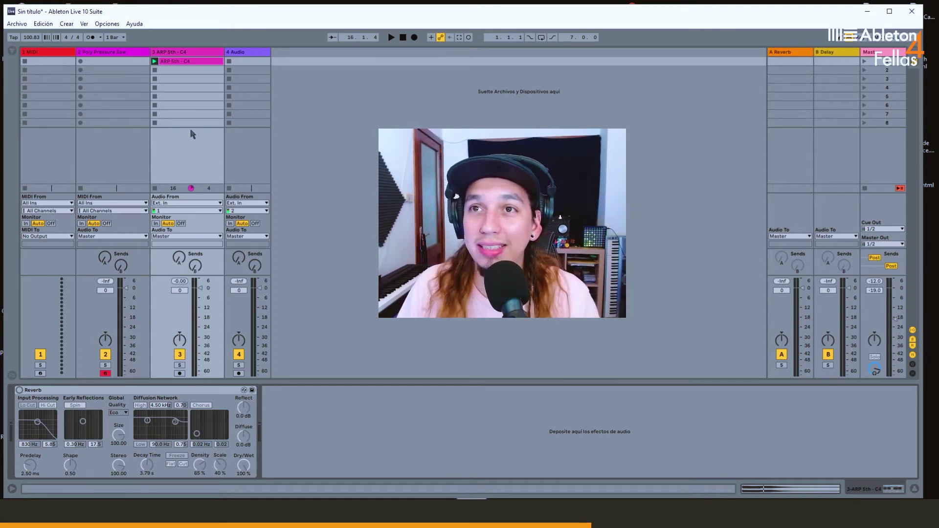
# Step: Play the clip with Send A of the ARP 5th - C4 track raised, and try a 40 % dry/wet on the A Reverb return's effect
pyautogui.press('space')
pyautogui.moveTo(176, 263); pyautogui.dragTo(176, 215)
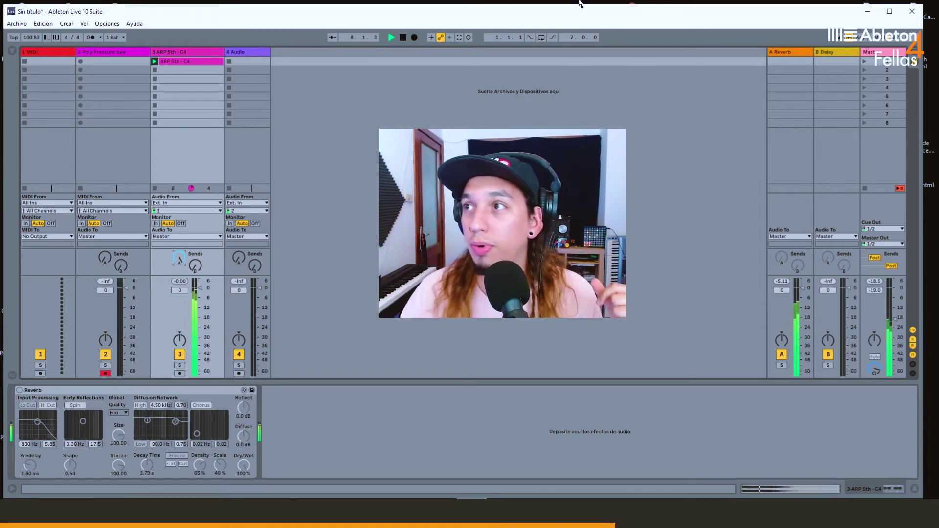
pyautogui.click(791, 53)
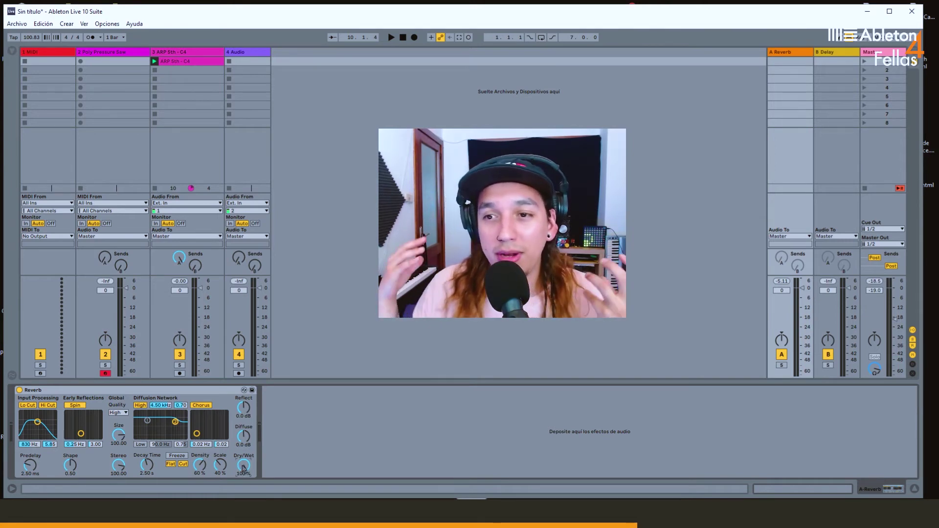
pyautogui.moveTo(243, 468); pyautogui.dragTo(243, 489)
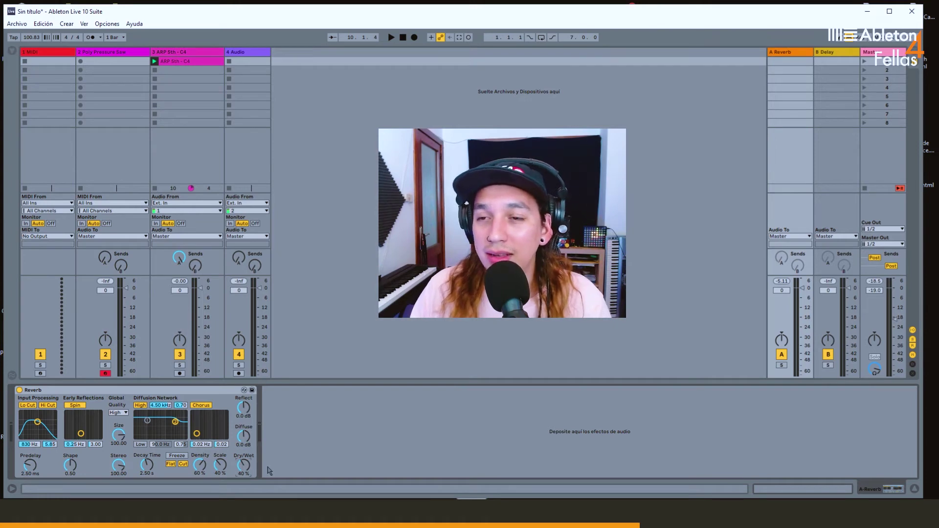
pyautogui.press('space')
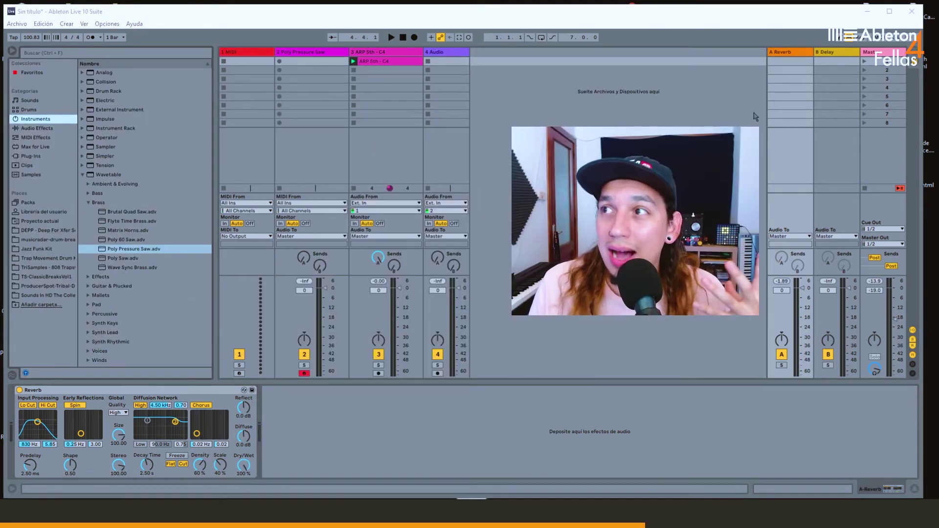
# Step: Add the EQ Eight preset Acoustic Git EQ 1 and a Compressor after the Reverb on the A Reverb return track
pyautogui.click(799, 54)
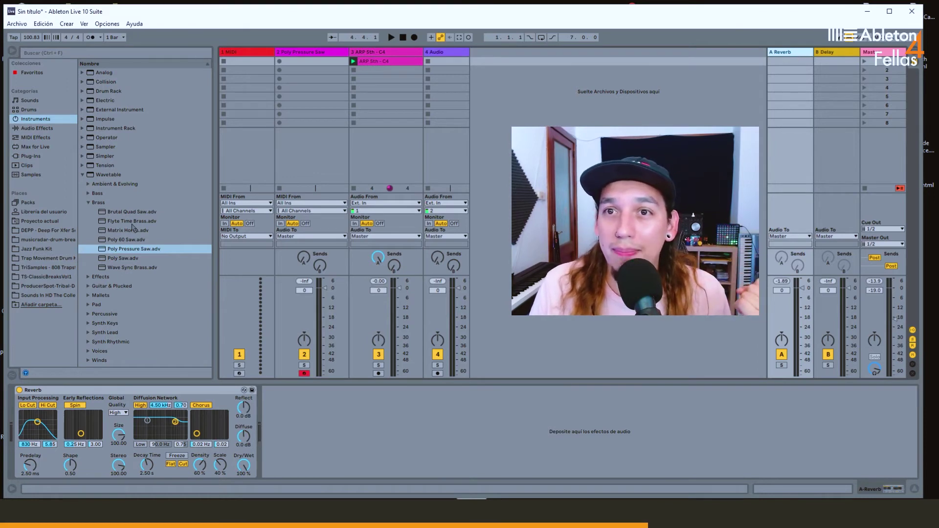
pyautogui.click(30, 130)
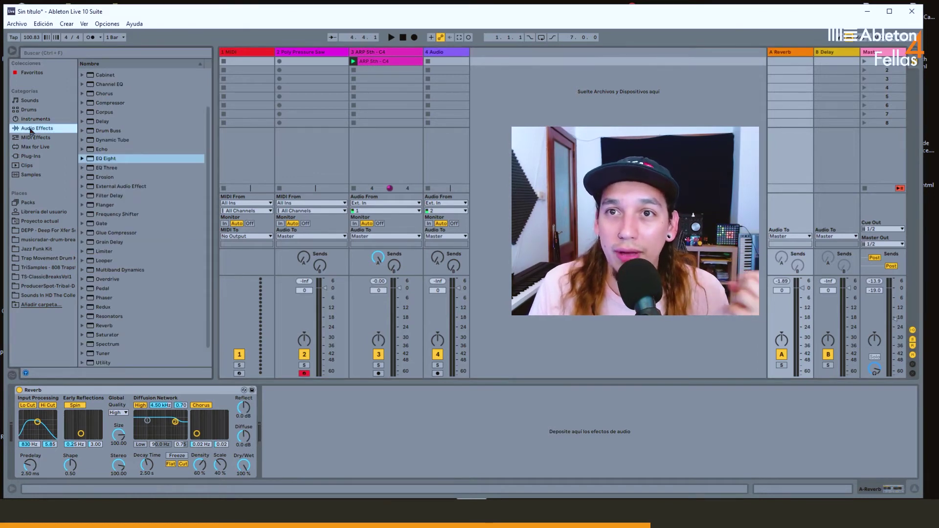
pyautogui.click(82, 159)
pyautogui.click(119, 208)
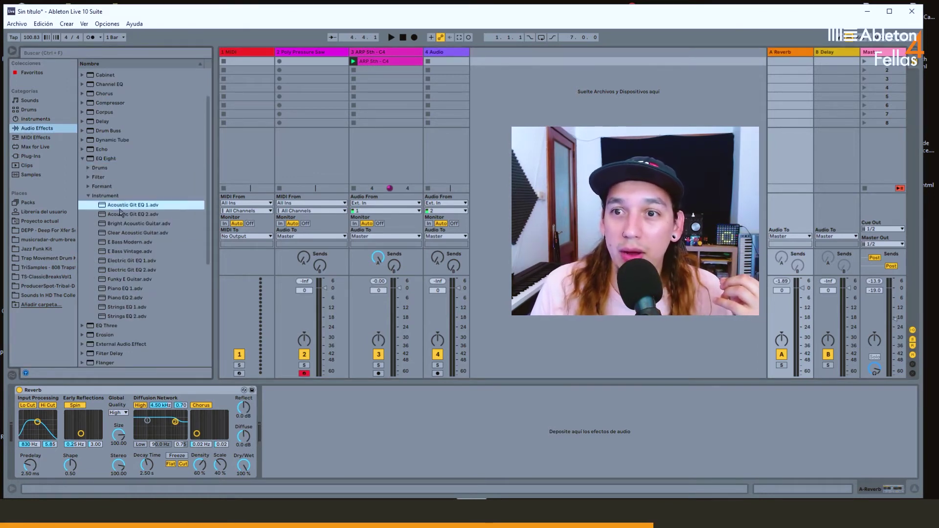
pyautogui.moveTo(119, 211); pyautogui.dragTo(343, 436)
pyautogui.moveTo(121, 104); pyautogui.dragTo(628, 431)
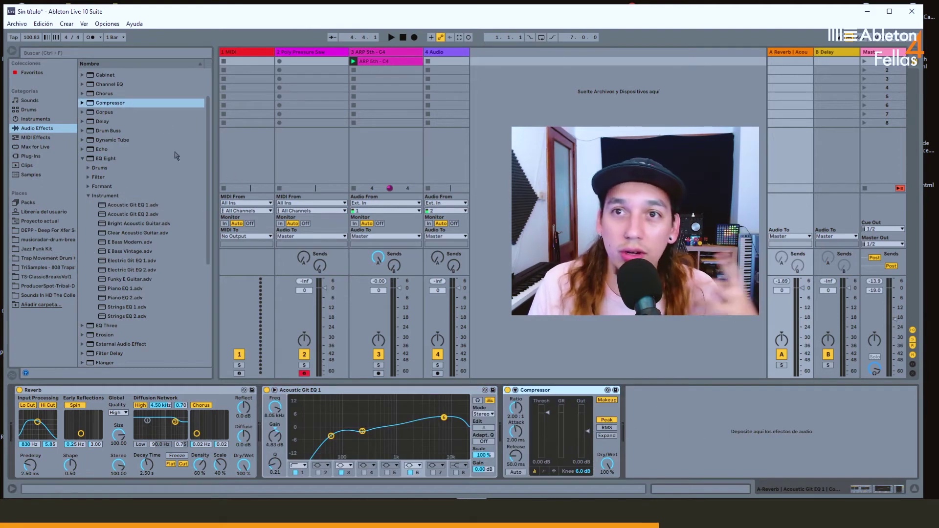
pyautogui.click(83, 159)
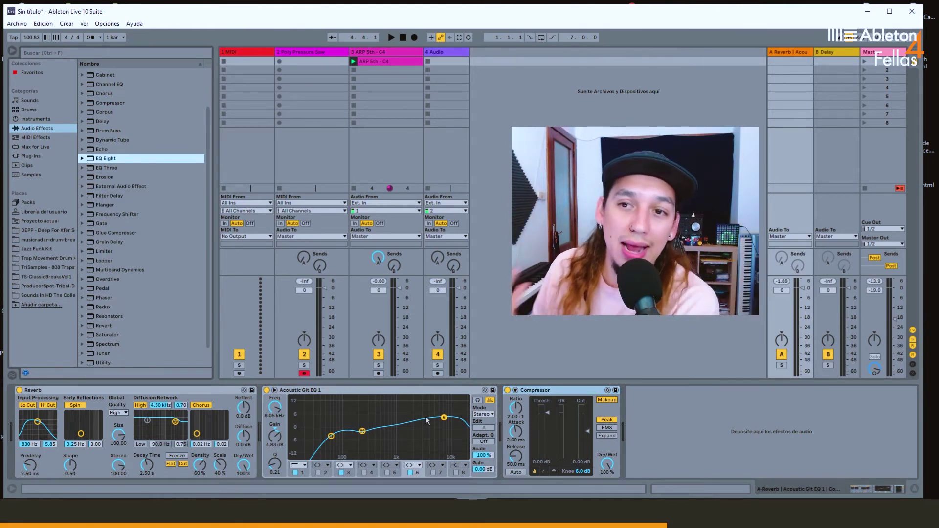
# Step: Insert two new return tracks and hide the device view and the browser
pyautogui.hotkey('ctrl', 'alt', 'l')
pyautogui.rightClick(552, 99)
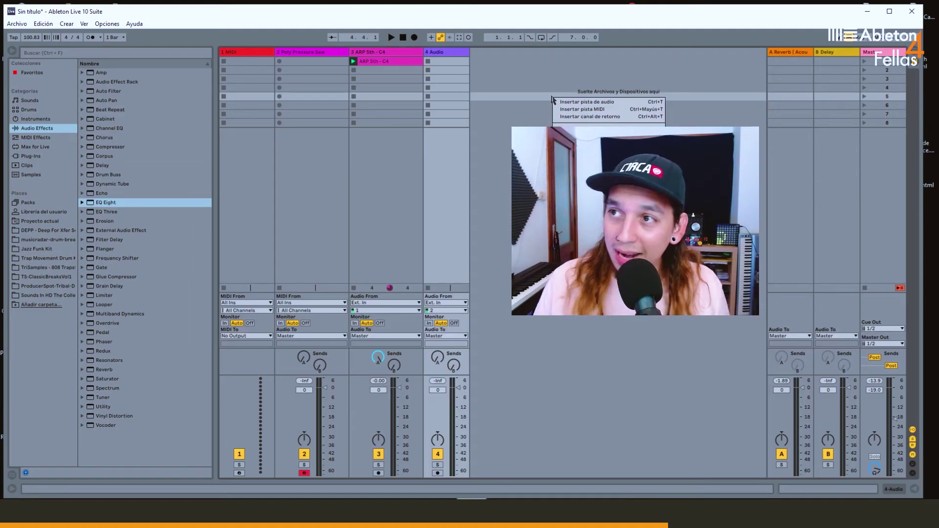
pyautogui.click(605, 117)
pyautogui.hotkey('ctrl', 'alt', 't')
pyautogui.hotkey('ctrl', 'alt', 'b')
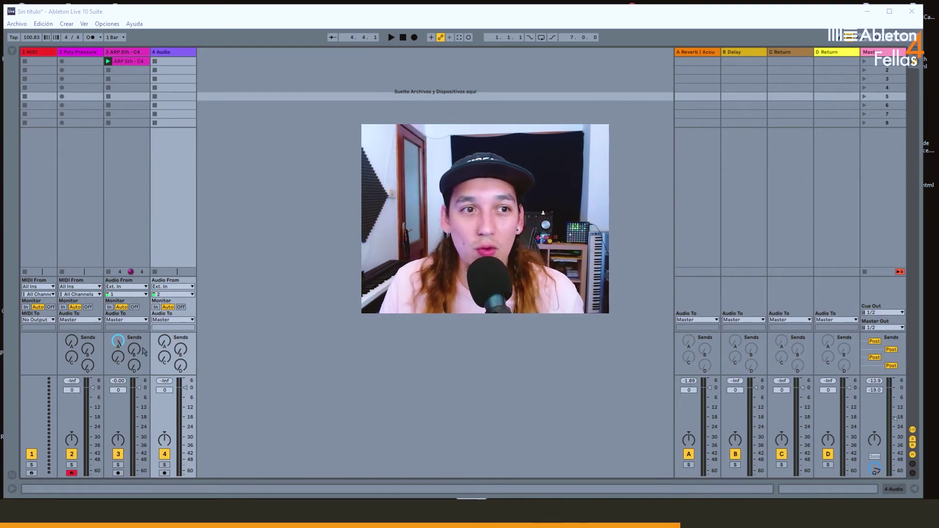
# Step: Turn Send A of the ARP 5th - C4 track down to its minimum
pyautogui.moveTo(134, 350); pyautogui.dragTo(134, 372)
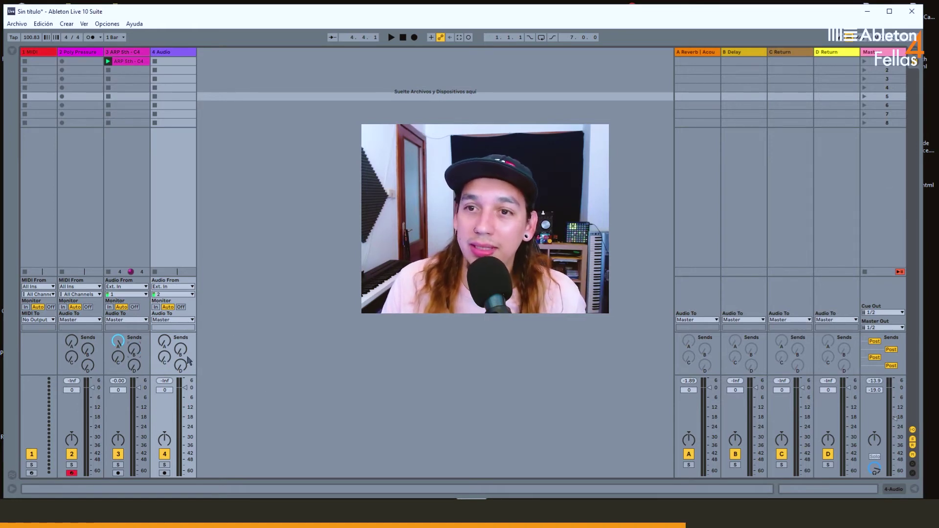
pyautogui.click(118, 342)
# Step: Insert one more return track to make a fifth return
pyautogui.rightClick(492, 112)
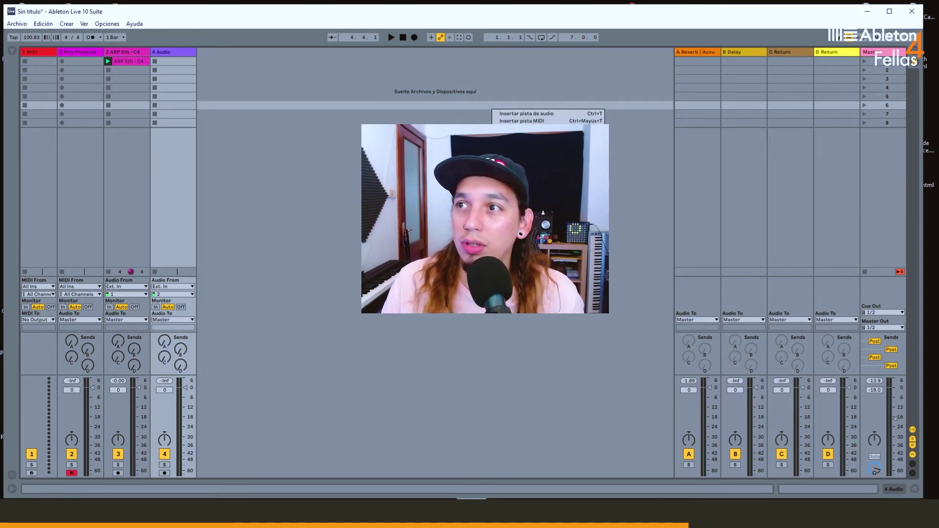
pyautogui.click(529, 128)
pyautogui.rightClick(572, 124)
pyautogui.click(518, 196)
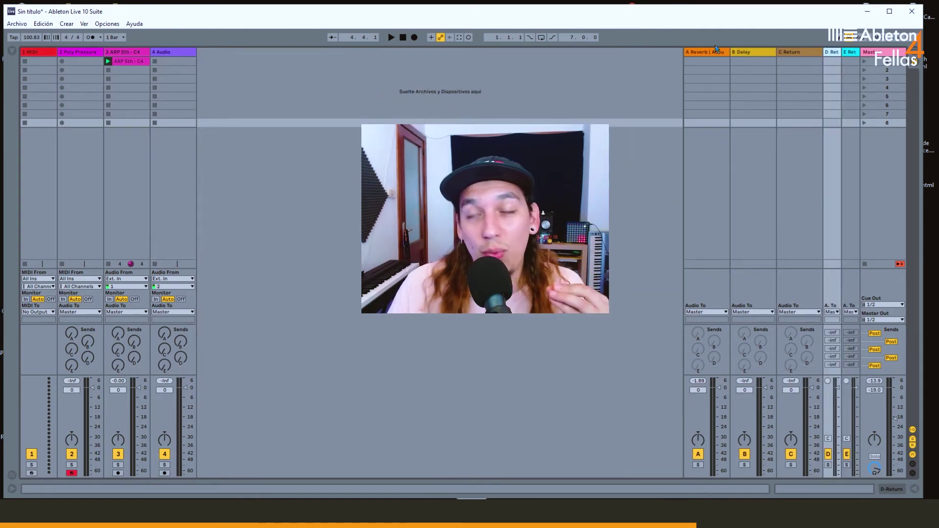
# Step: Group the MIDI, Poly Pressure Saw and ARP 5th - C4 tracks
pyautogui.doubleClick(122, 53)
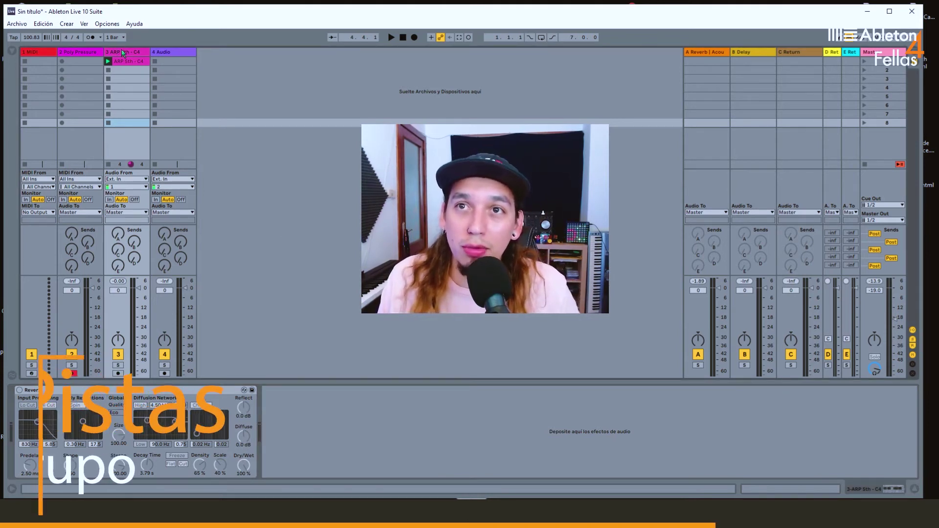
pyautogui.click(42, 55)
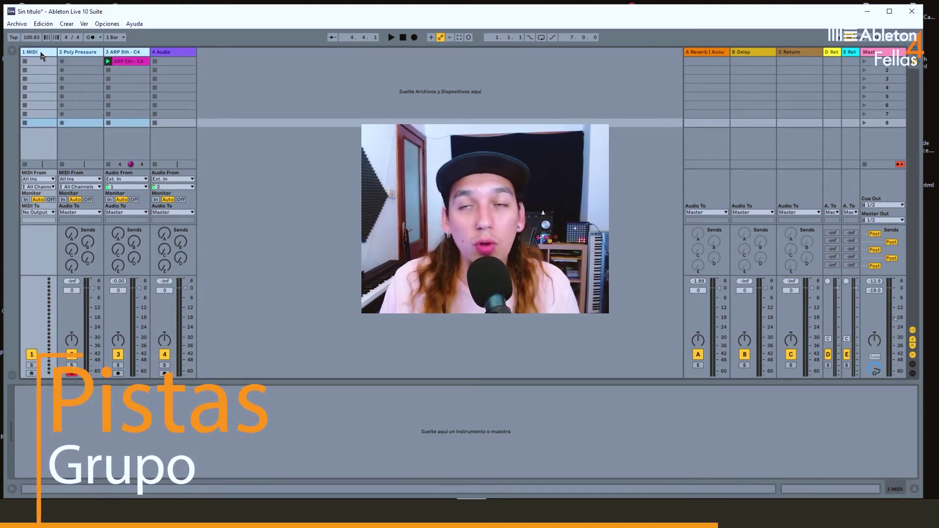
pyautogui.hotkey('ctrl', 'g')
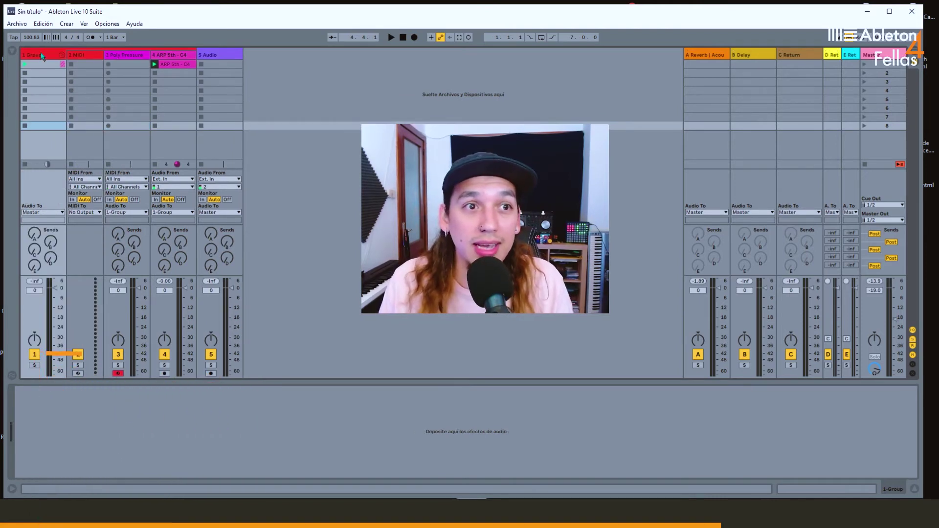
# Step: Select the three grouped tracks together and examine the track options that include grouping
pyautogui.click(165, 58)
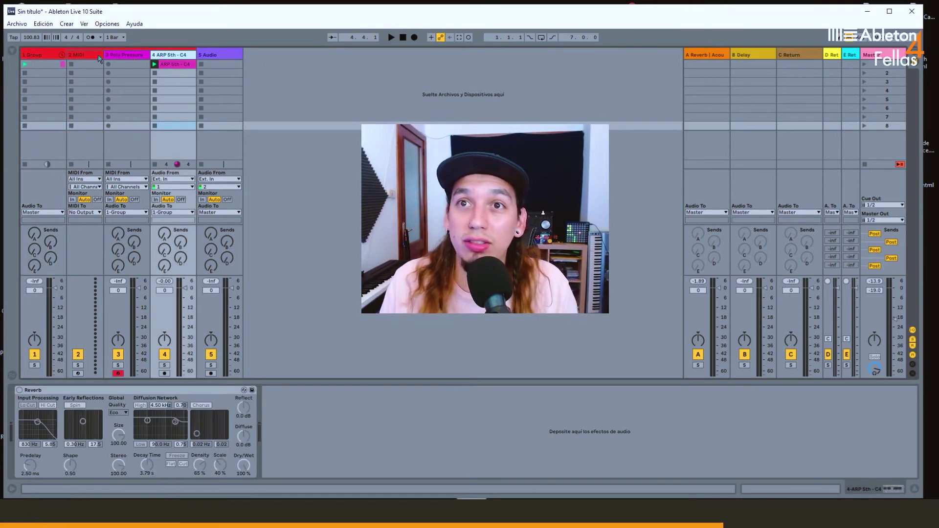
pyautogui.keyDown('shift'); pyautogui.click(89, 55); pyautogui.keyUp('shift')
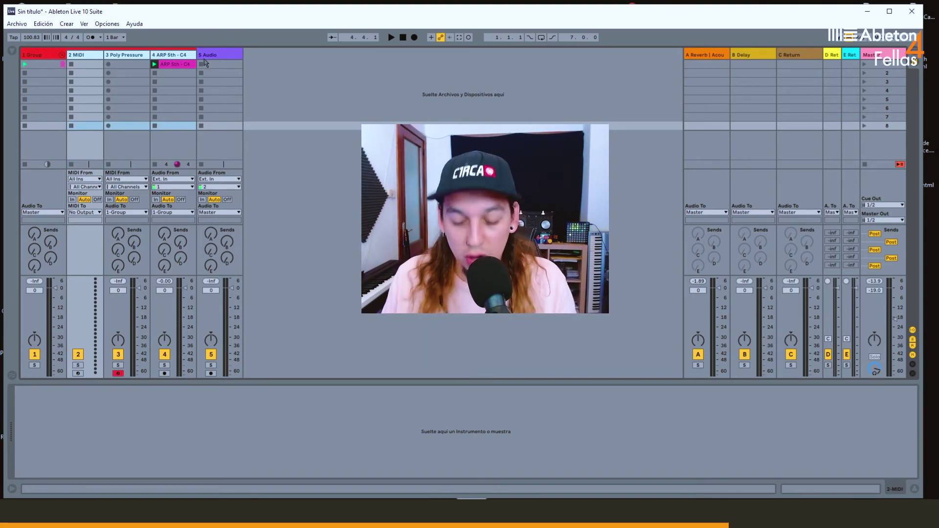
pyautogui.rightClick(136, 53)
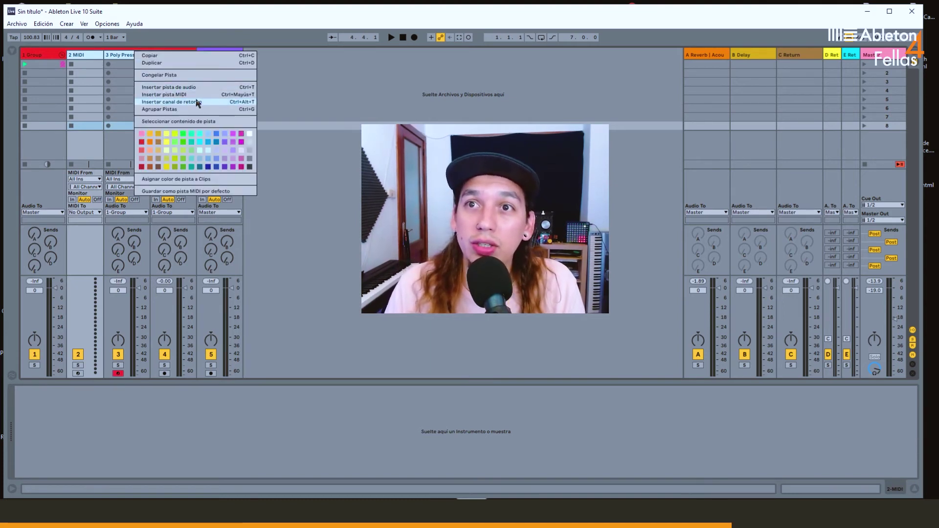
pyautogui.click(372, 162)
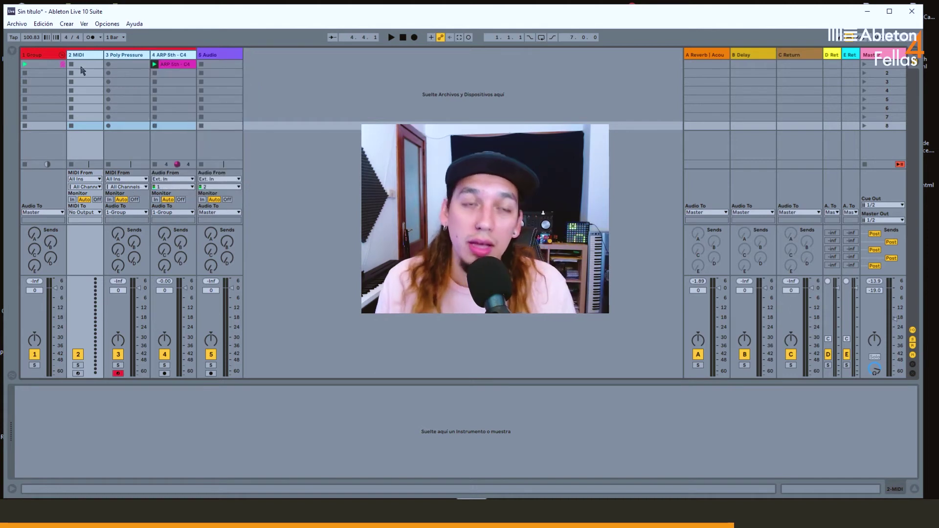
# Step: Place the ARP 5th - C4 track's Reverb effect on the group track and select it there
pyautogui.click(41, 54)
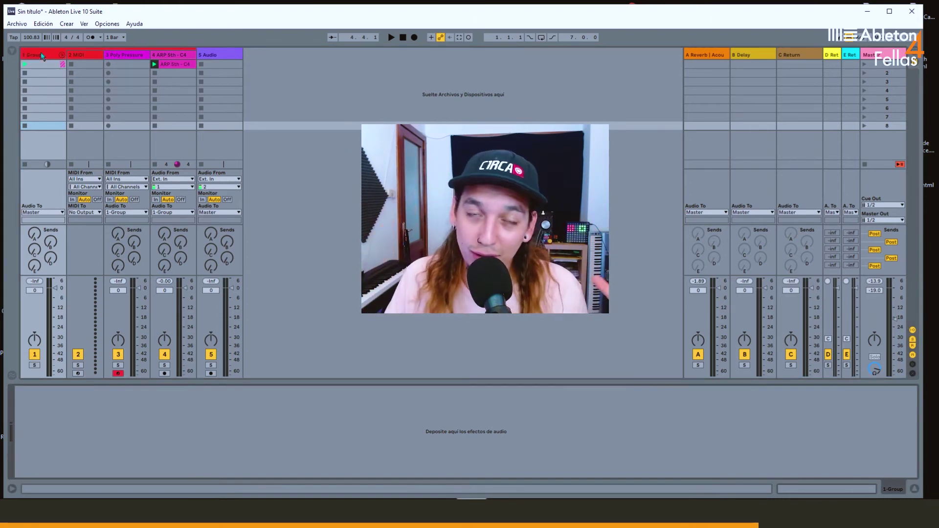
pyautogui.hotkey('ctrl', 'z')
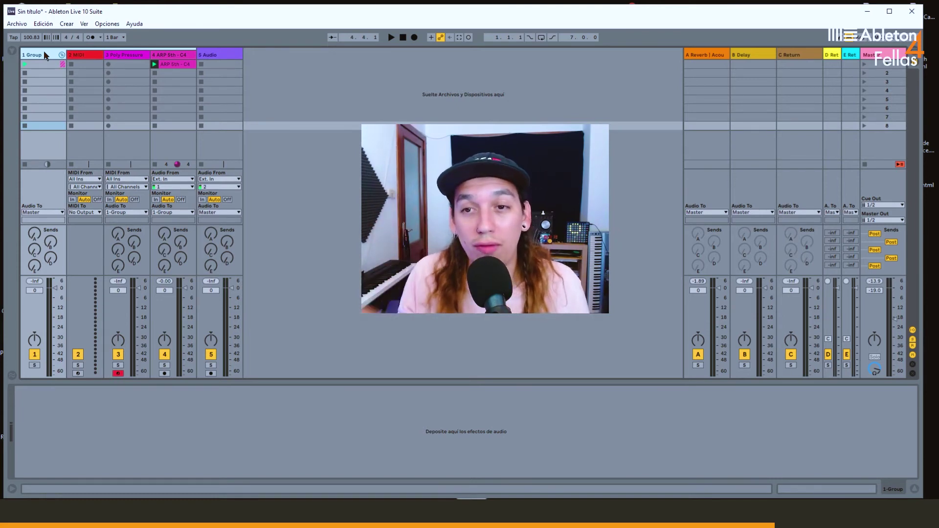
pyautogui.click(184, 58)
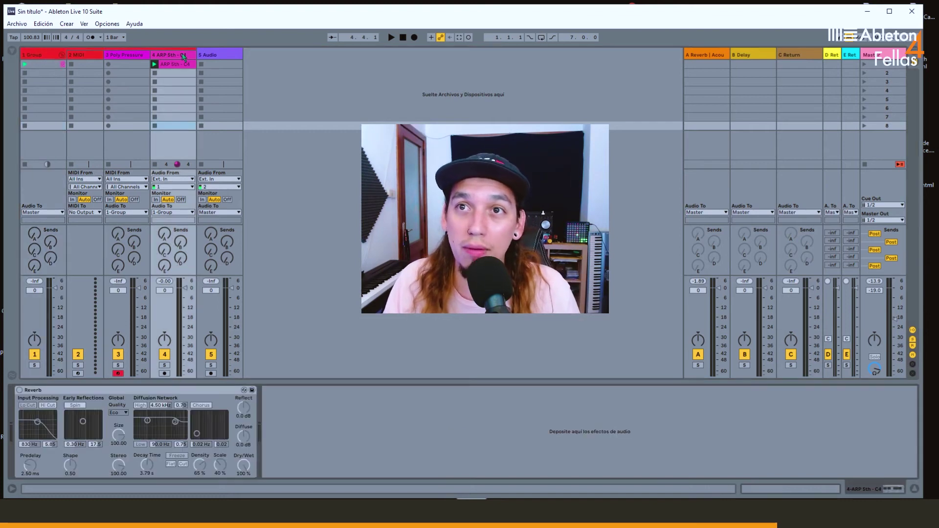
pyautogui.click(45, 56)
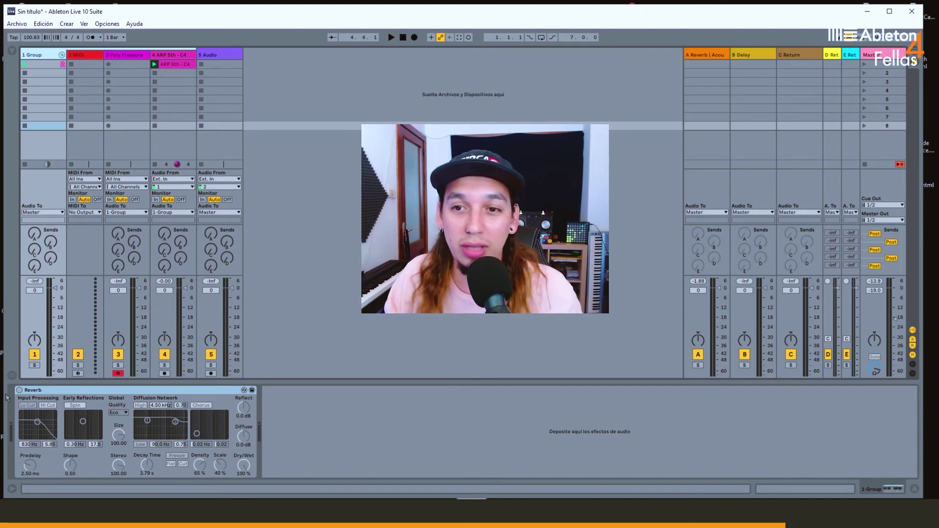
pyautogui.click(186, 396)
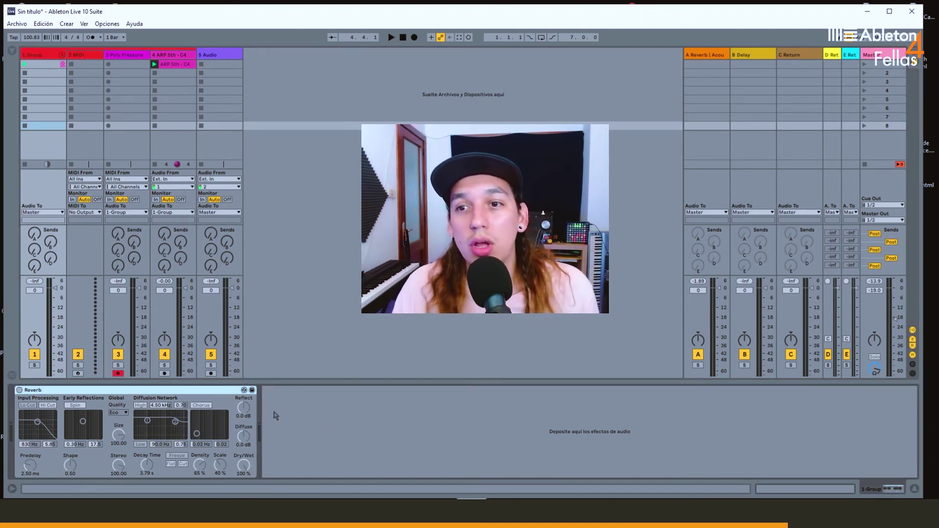
# Step: Move the Acoustic Git EQ 1 device from the Reverb return track to the group track, after its Reverb
pyautogui.click(338, 421)
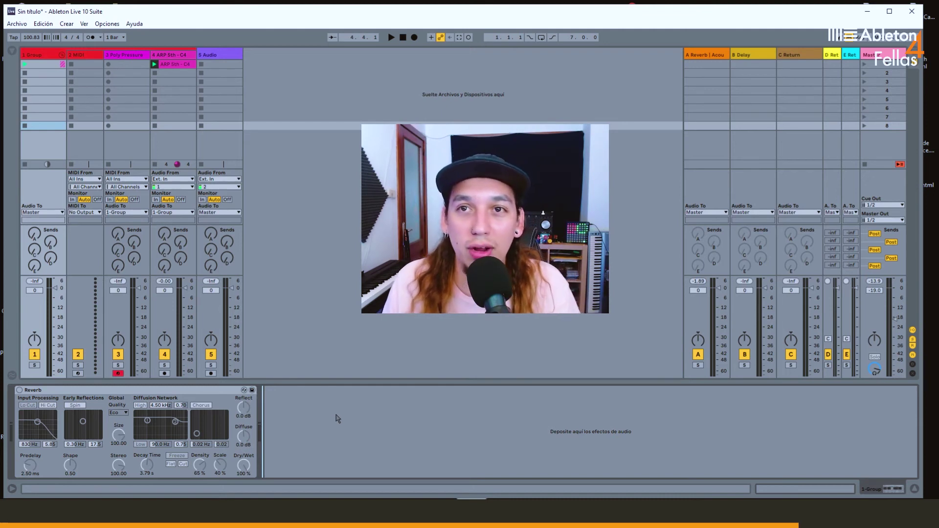
pyautogui.click(706, 68)
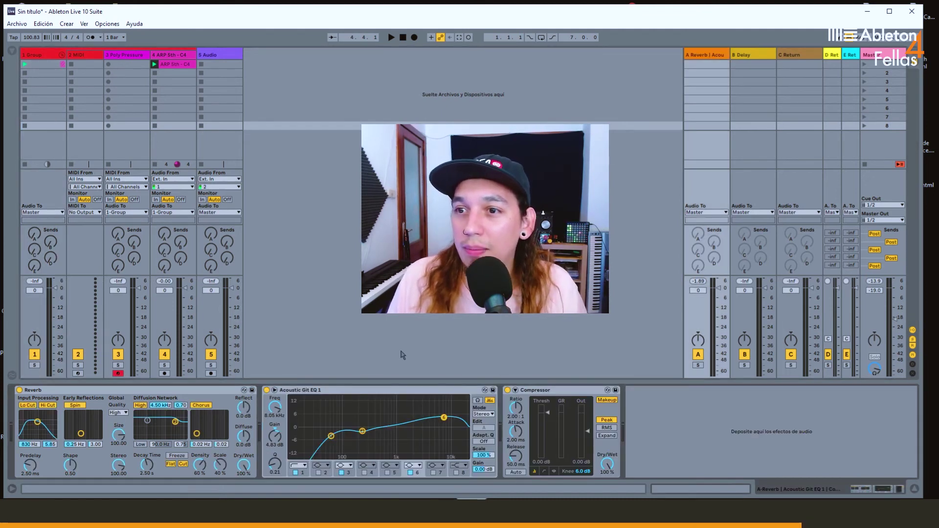
pyautogui.click(51, 58)
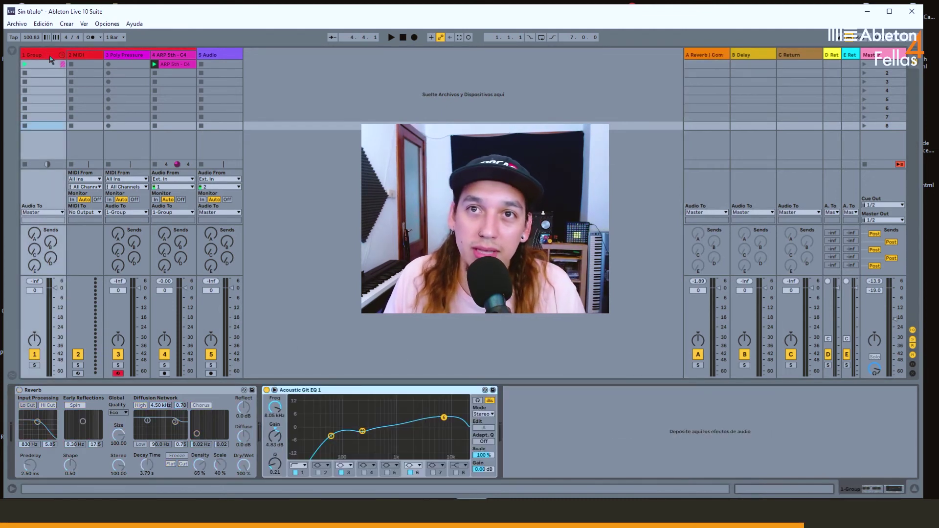
# Step: Reset all gains in the group track's Acoustic Git EQ 1 and set band 1's low-cut frequency to 212 Hz
pyautogui.rightClick(317, 390)
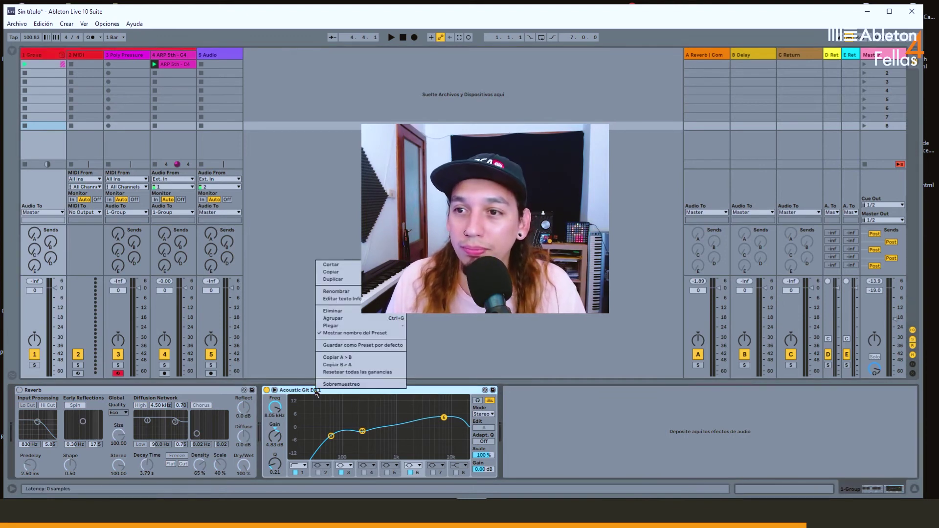
pyautogui.click(357, 372)
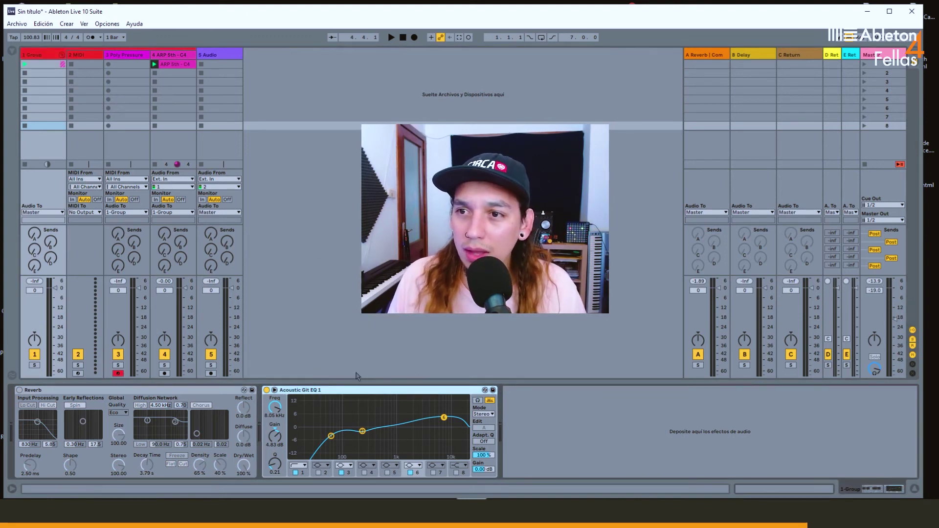
pyautogui.click(305, 473)
pyautogui.moveTo(275, 410)
pyautogui.mouseDown()
pyautogui.moveTo(275, 384)
pyautogui.moveTo(275, 394)
pyautogui.mouseUp()
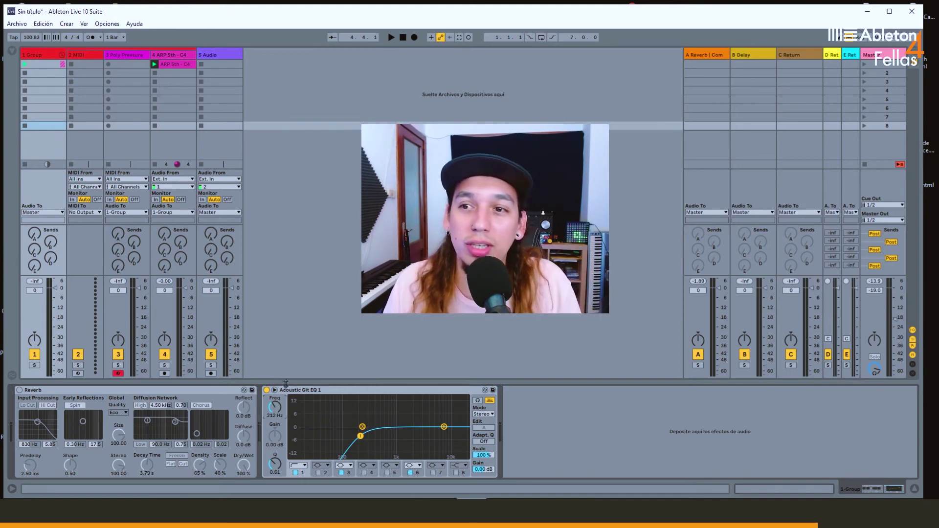
pyautogui.click(45, 56)
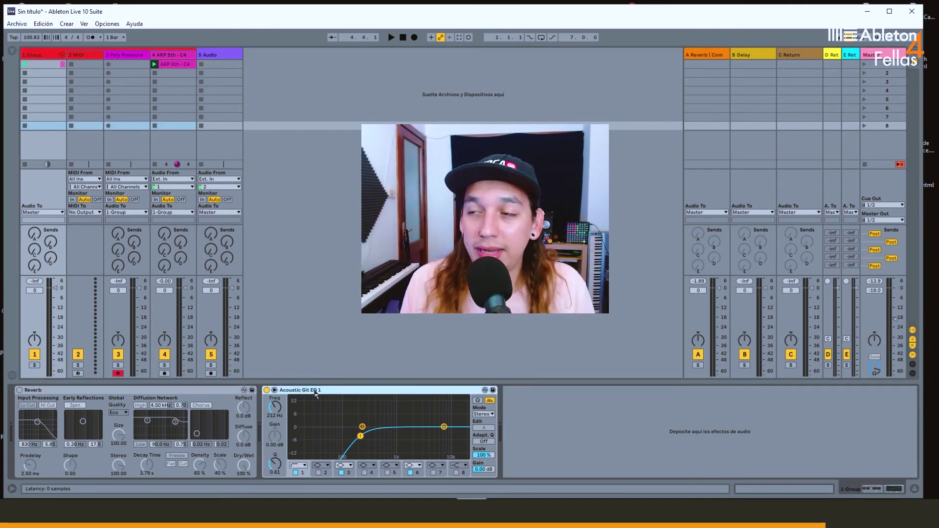
# Step: Alternate between Arrangement View and Session View to compare how the same tracks are laid out in each
pyautogui.press('Tab')
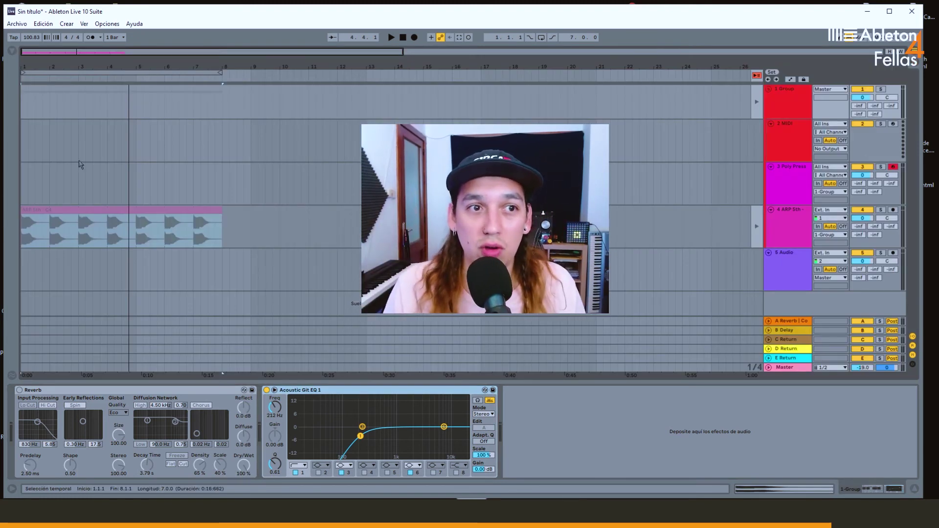
pyautogui.press('Tab')
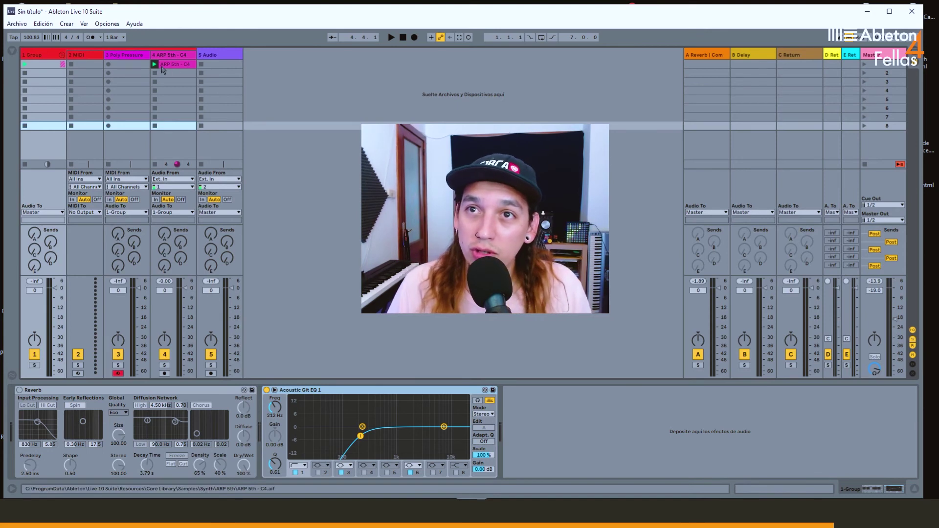
pyautogui.press('Tab')
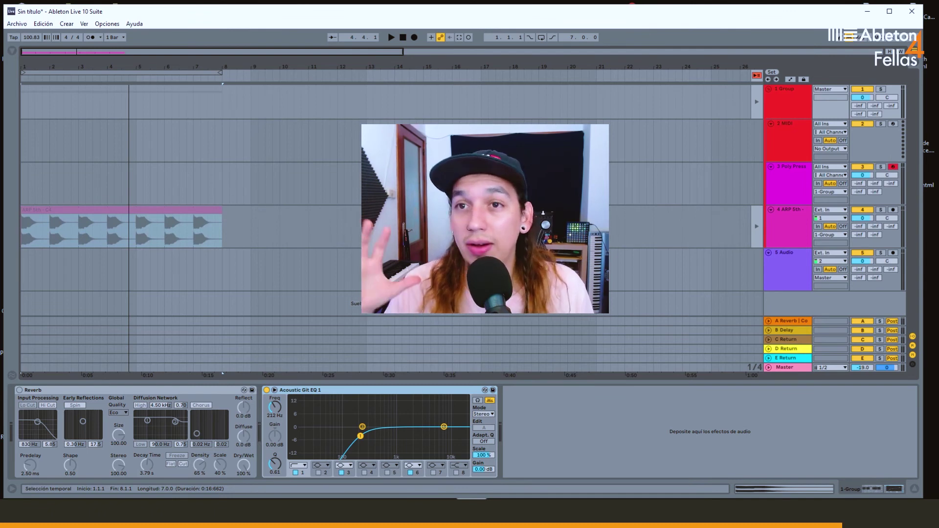
pyautogui.press('Tab')
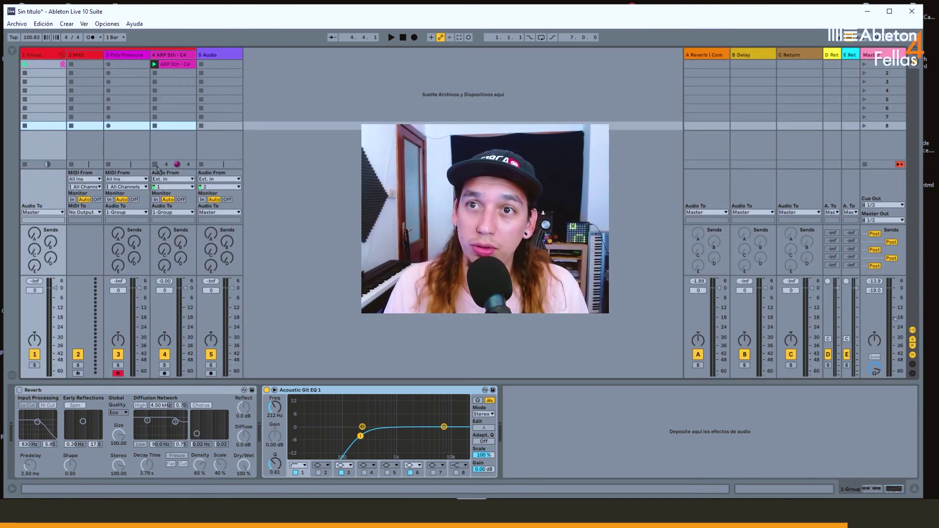
pyautogui.press('Tab')
pyautogui.press('Tab')
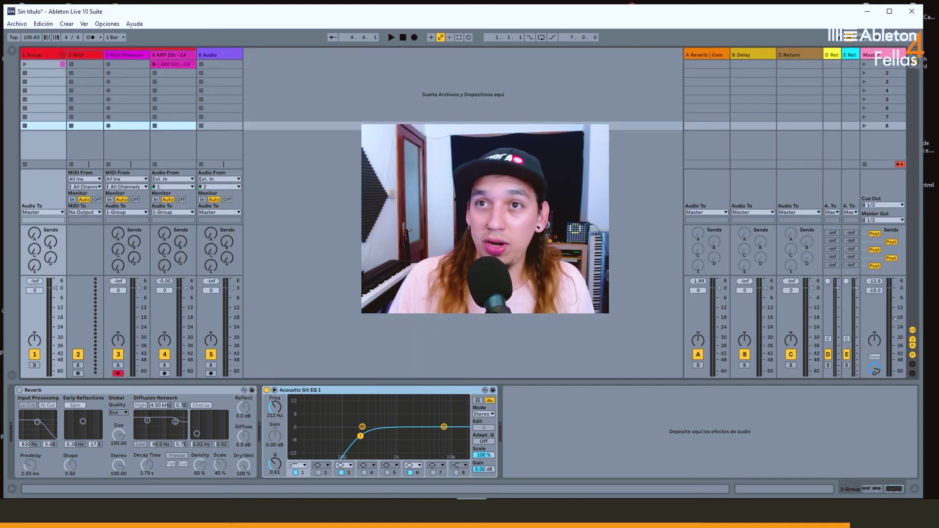
# Step: Switch to Arrangement View and return all tracks to playing their arrangement clips
pyautogui.press('Tab')
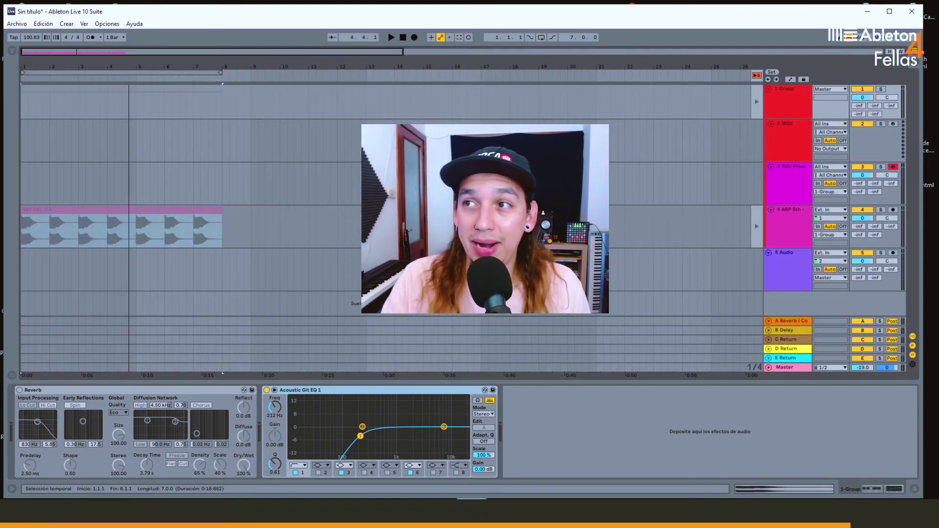
pyautogui.click(758, 77)
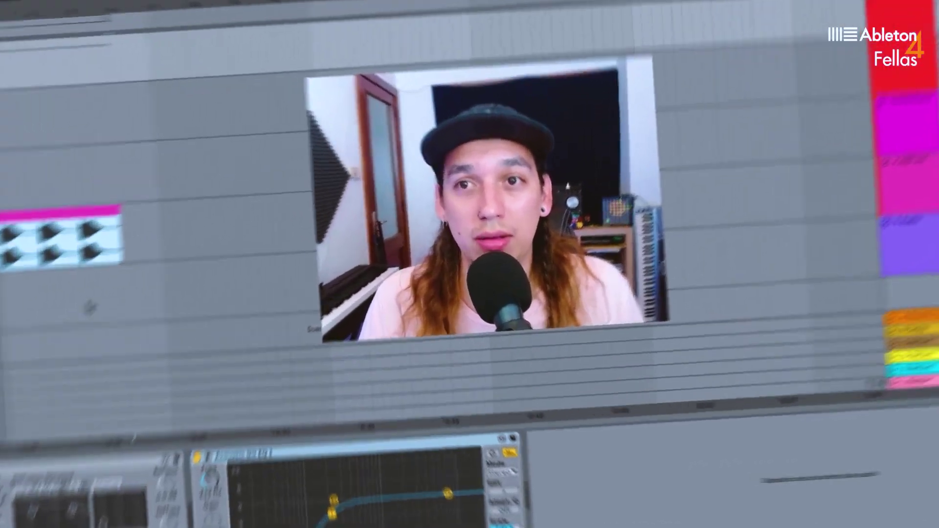